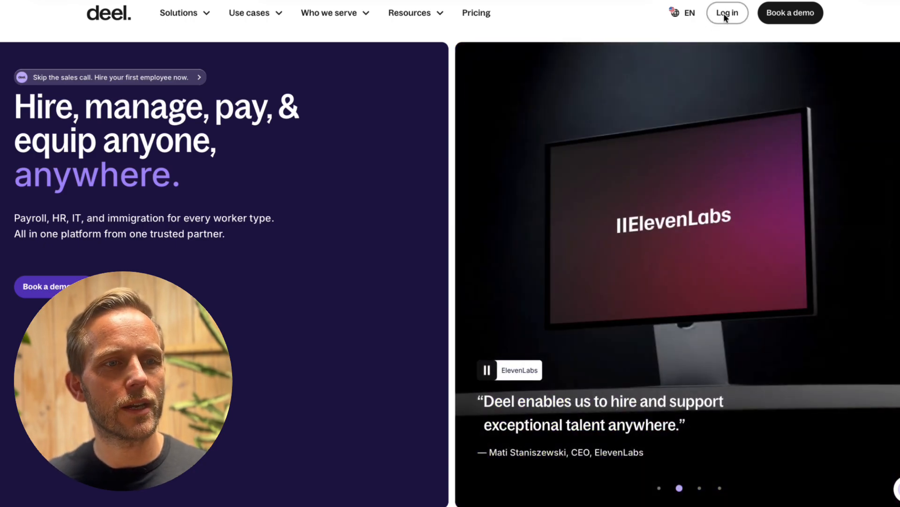
- Start a Deel sign-up for running a business and submit the e-mail address
left_click(724, 13)
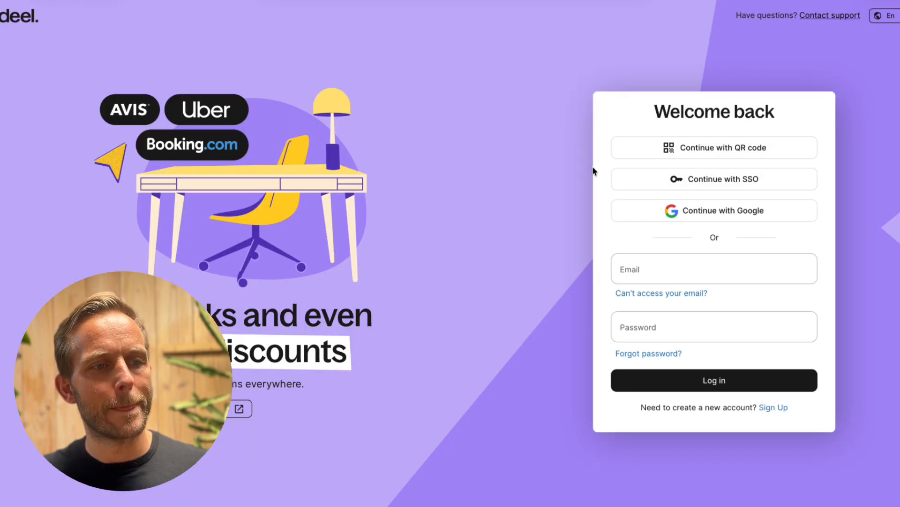
left_click(777, 408)
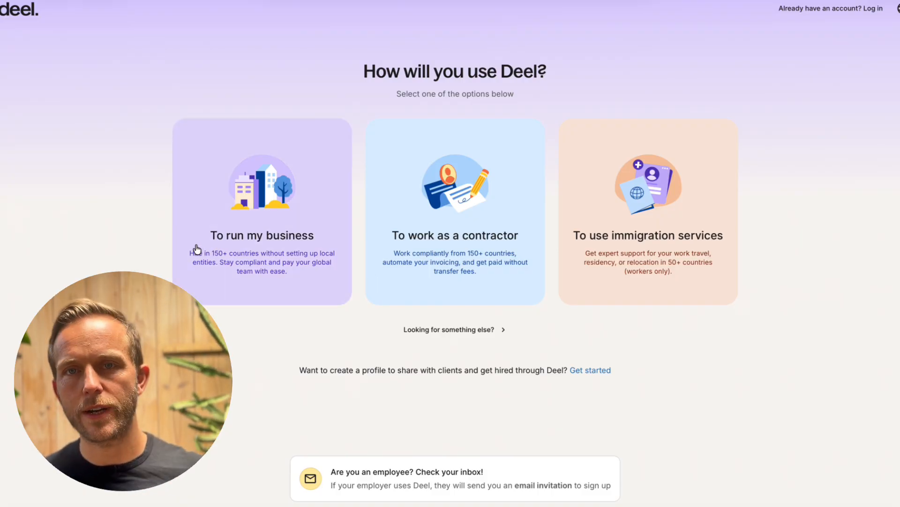
left_click(231, 232)
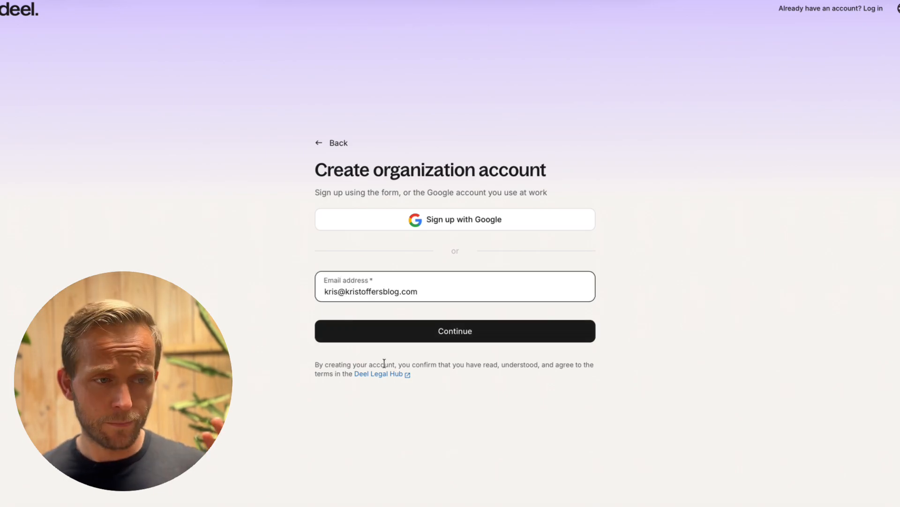
left_click(442, 323)
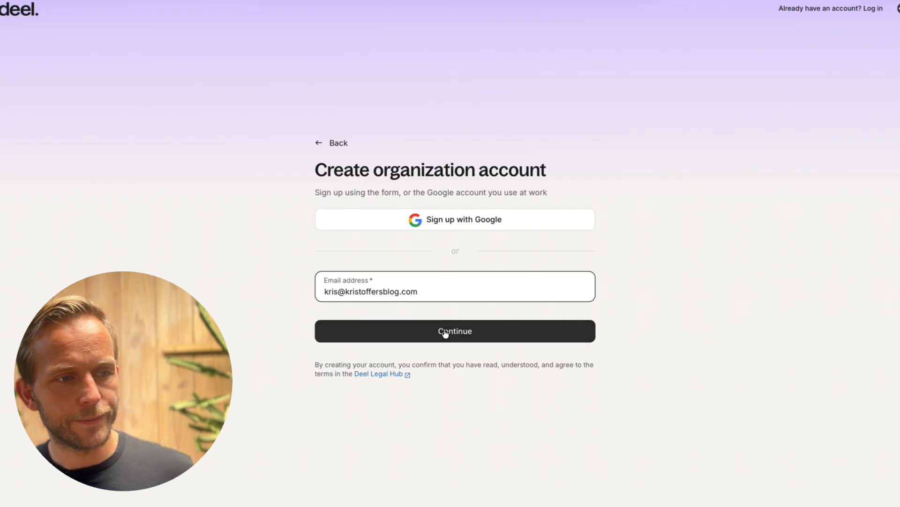
- Enter the account password and legal first and last names, then create the organization account
left_click(530, 249)
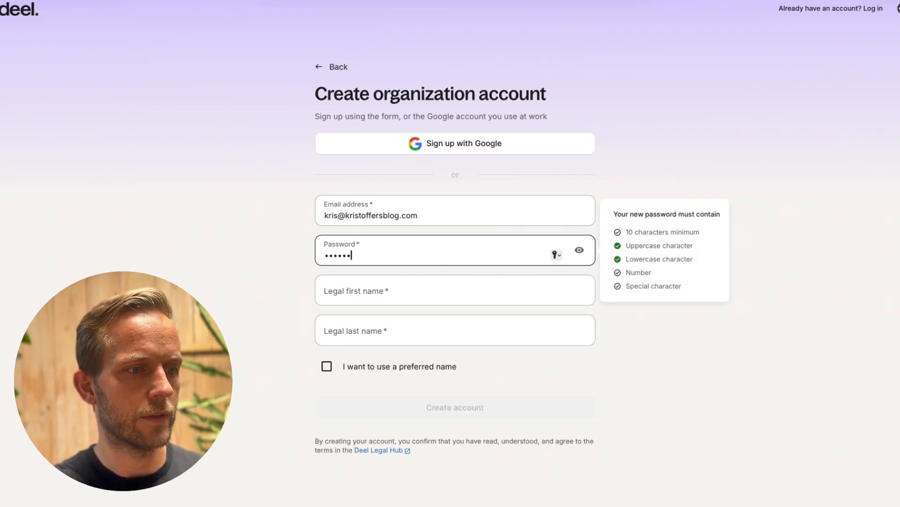
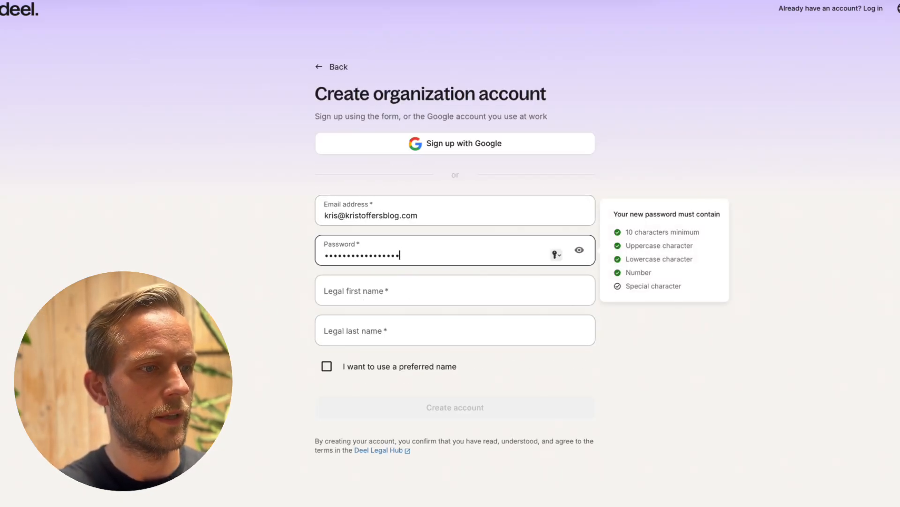
key("Tab")
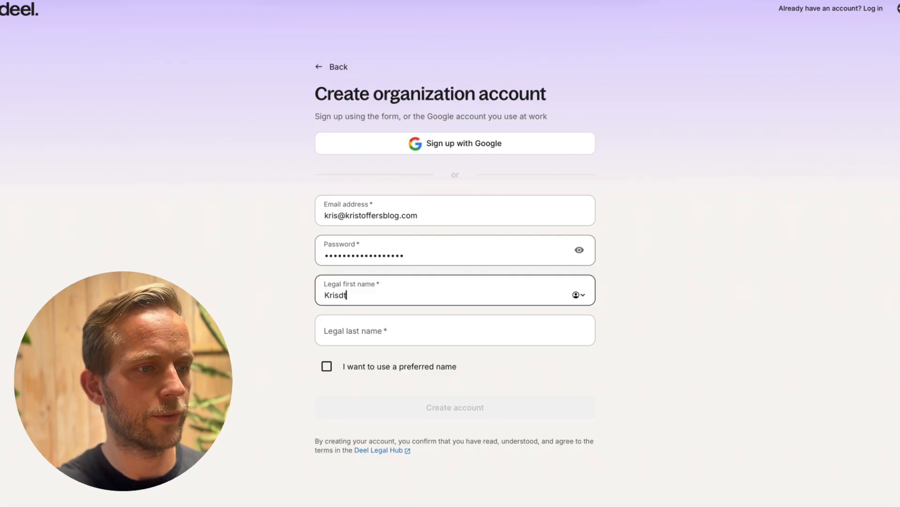
key("Tab")
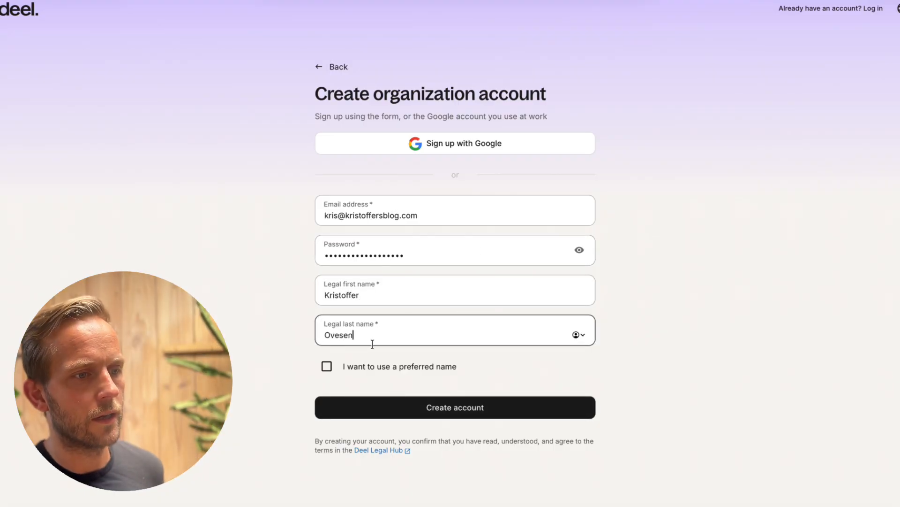
left_click(396, 401)
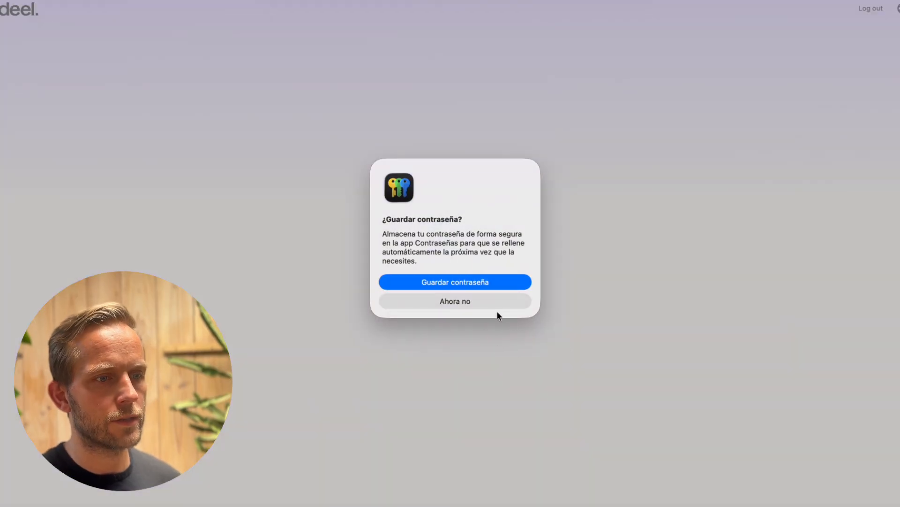
left_click(493, 300)
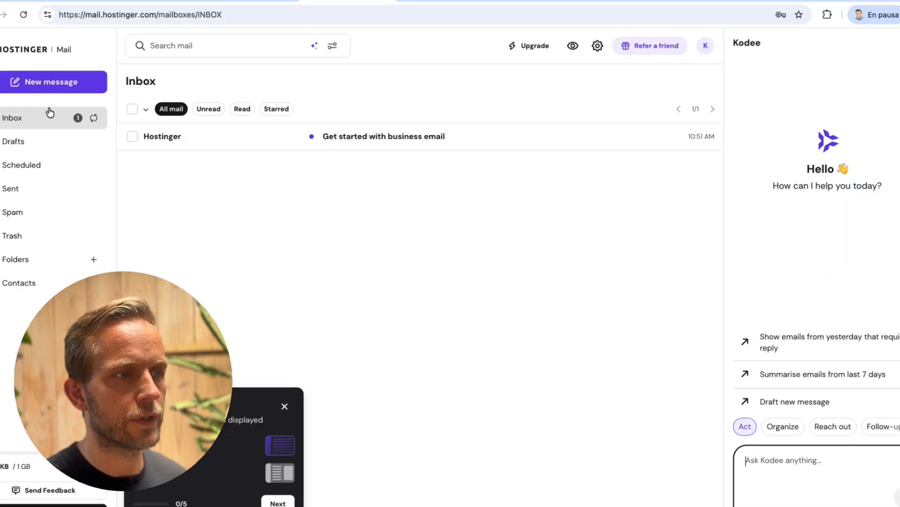
- Open the 'Welcome to Deel!' email in the Hostinger inbox and confirm the email address
left_click(55, 116)
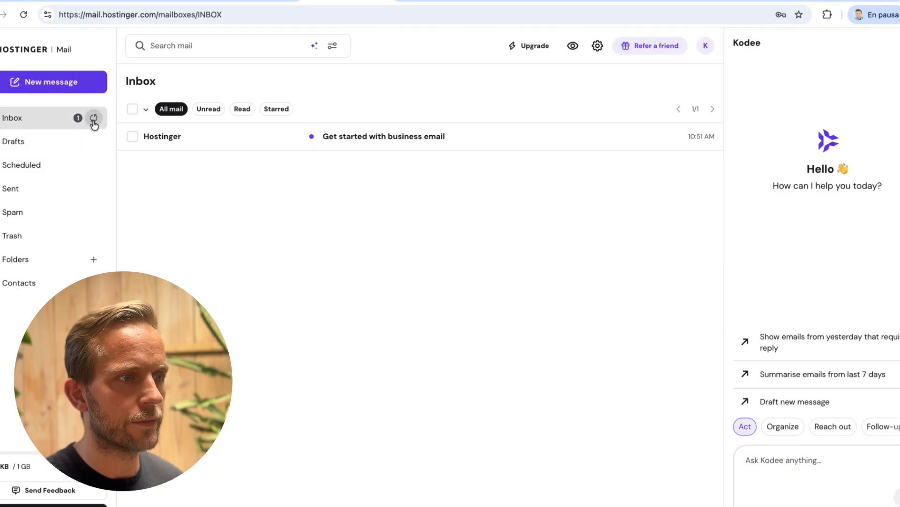
left_click(23, 143)
left_click(39, 123)
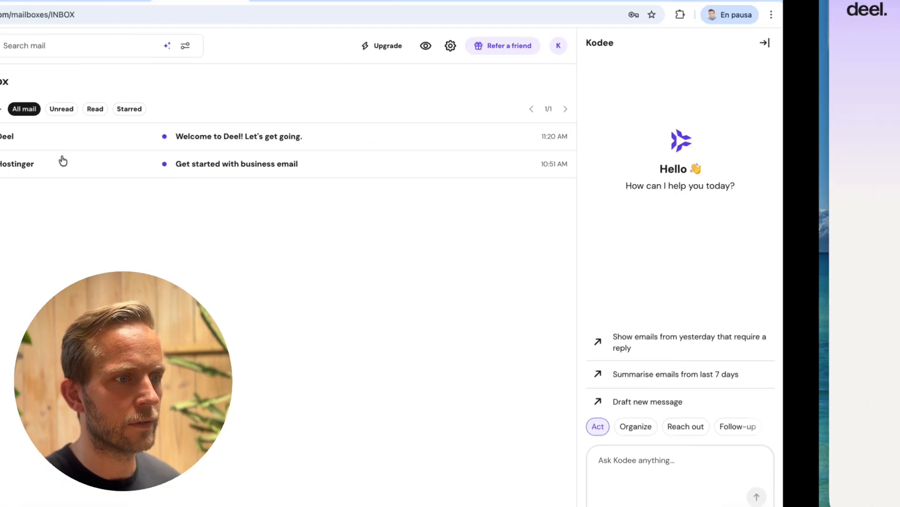
left_click(370, 138)
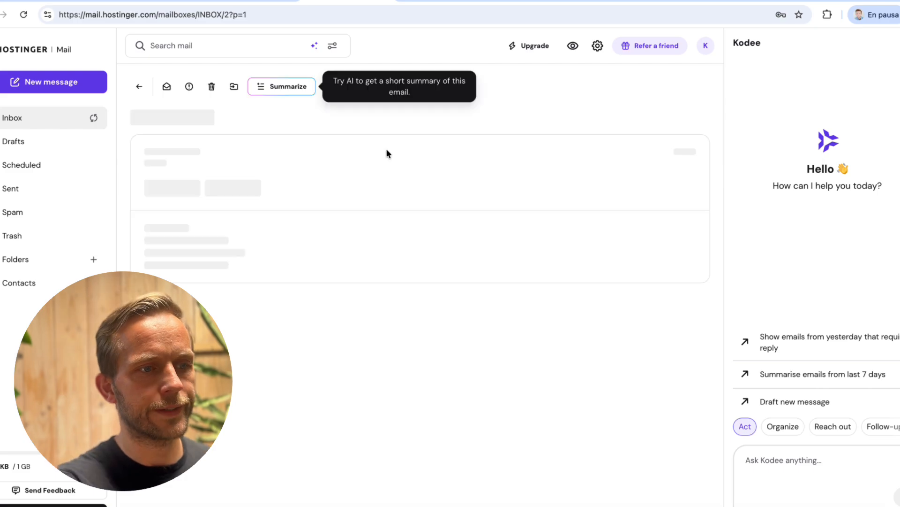
scroll(519, 245, "down", 1)
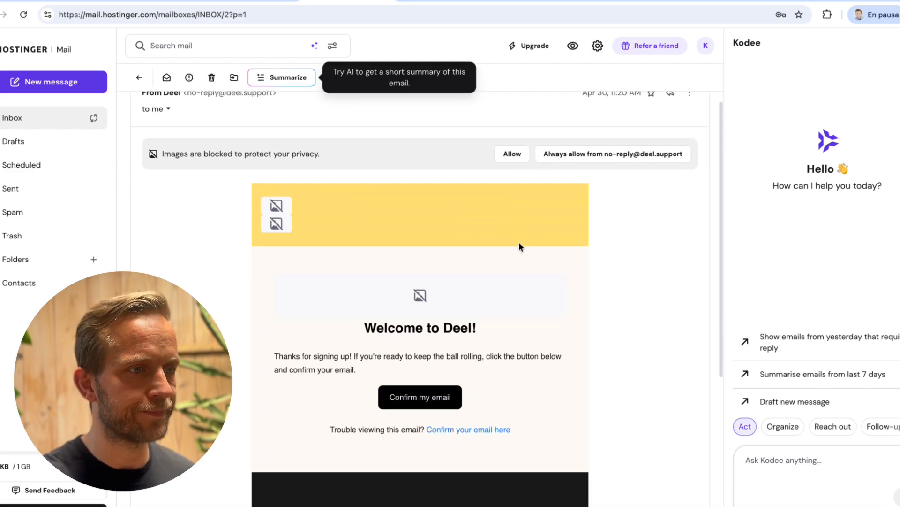
scroll(537, 192, "down", 2)
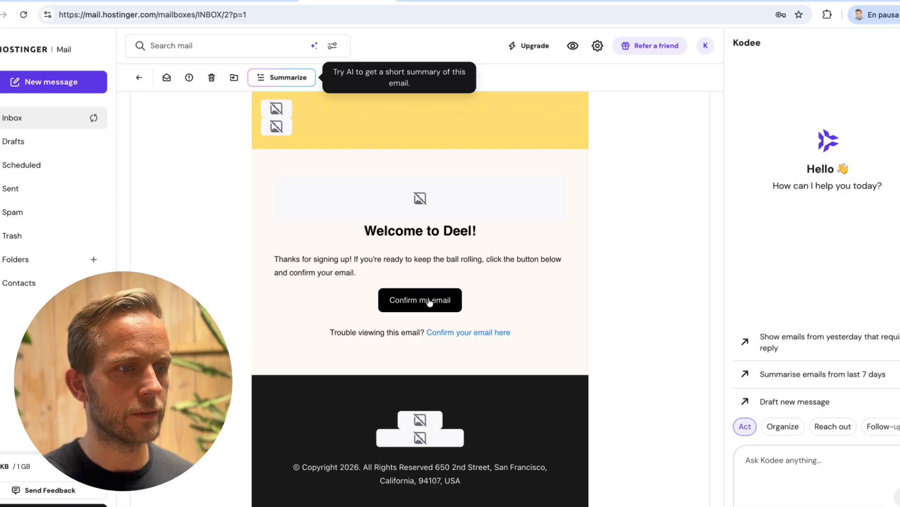
left_click(429, 300)
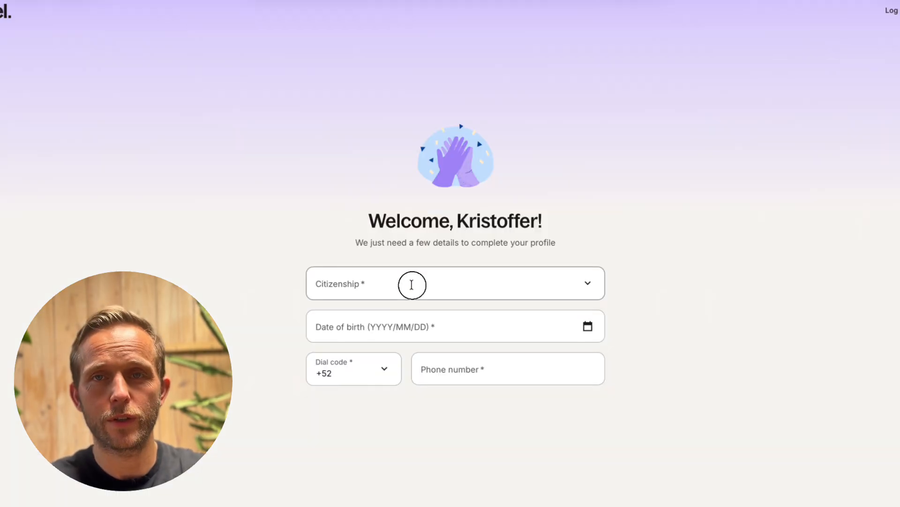
- Set the profile citizenship to United States
left_click(413, 283)
type("unit")
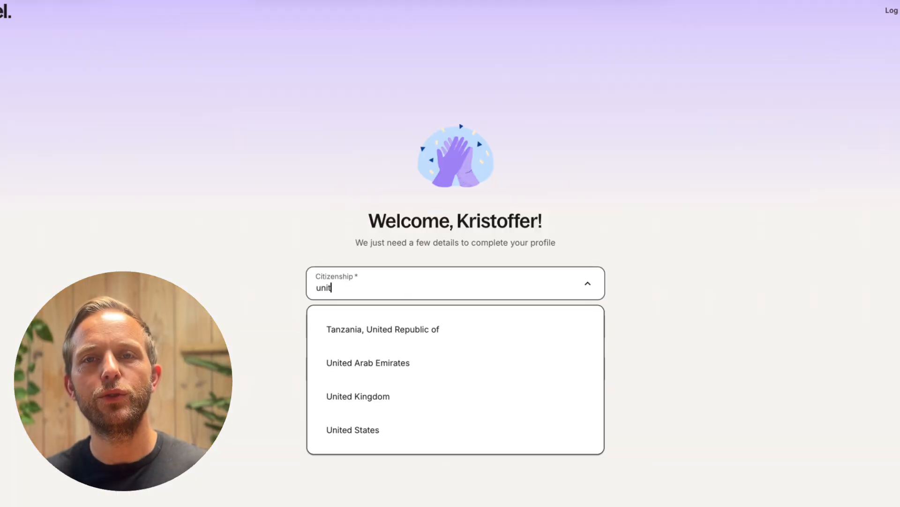
left_click(411, 430)
left_click(395, 328)
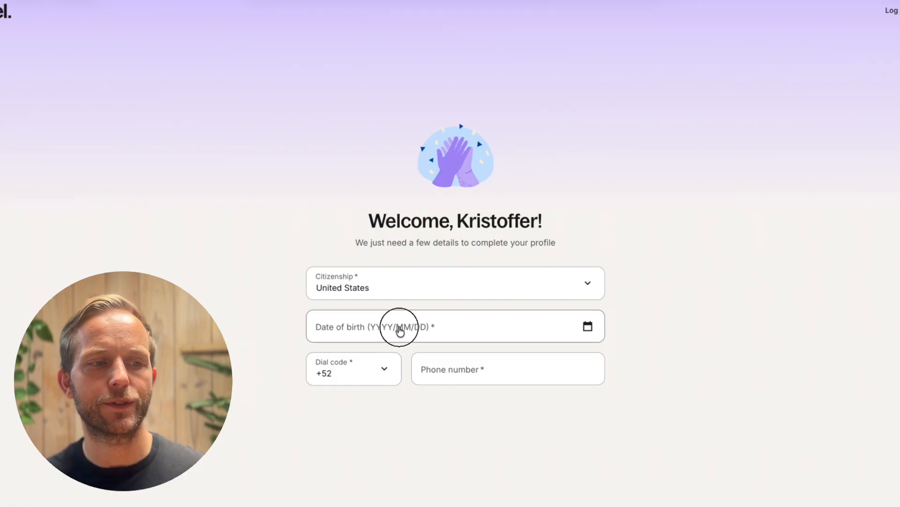
type("12")
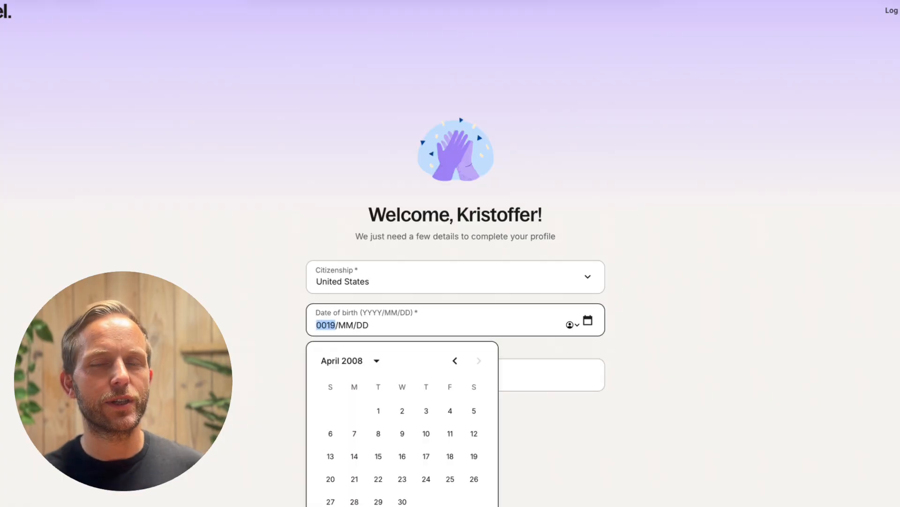
type("19900112")
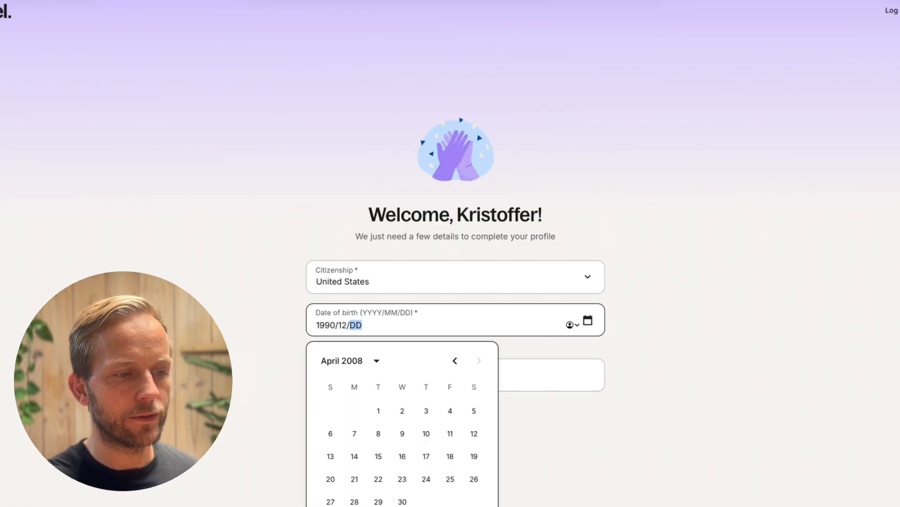
left_click(344, 327)
type("06")
left_click(343, 327)
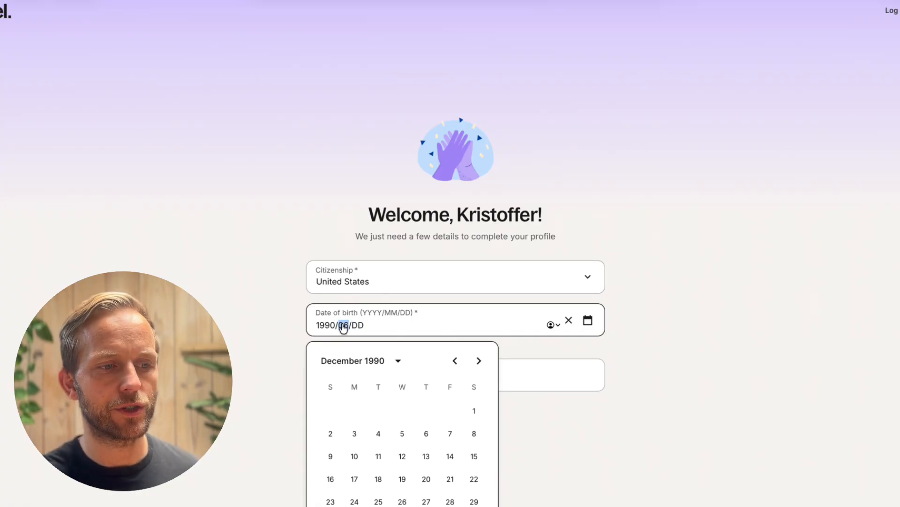
type("0712")
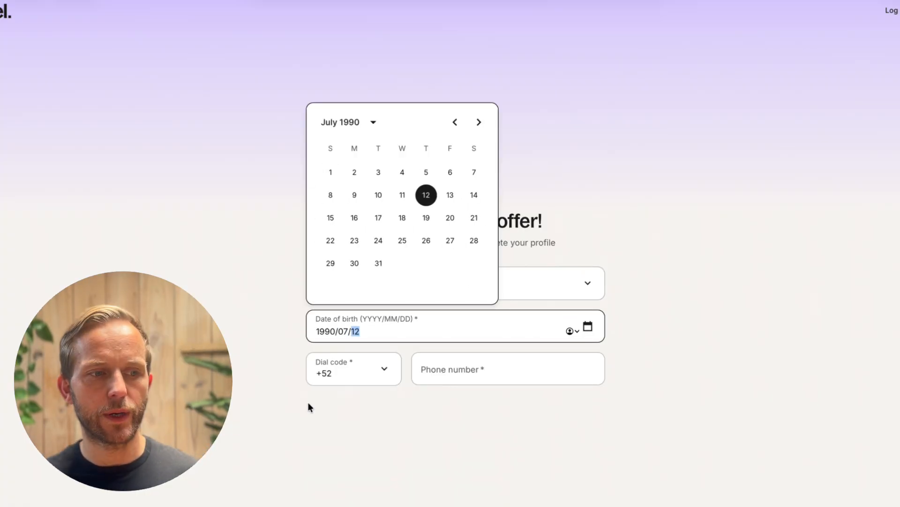
left_click(368, 371)
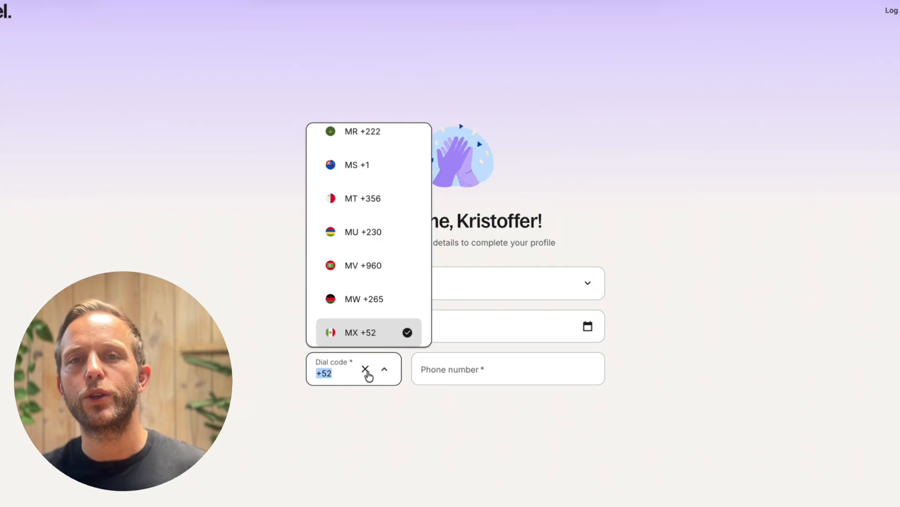
left_click(365, 370)
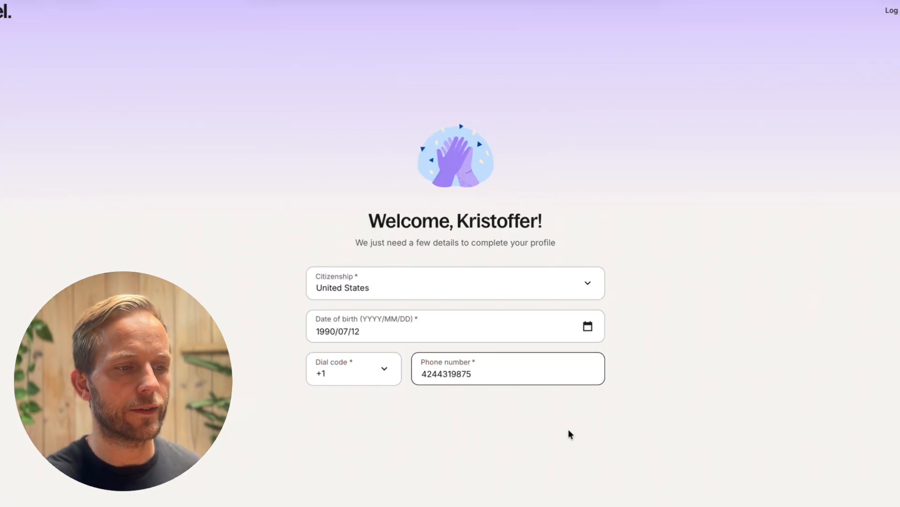
left_click(868, 506)
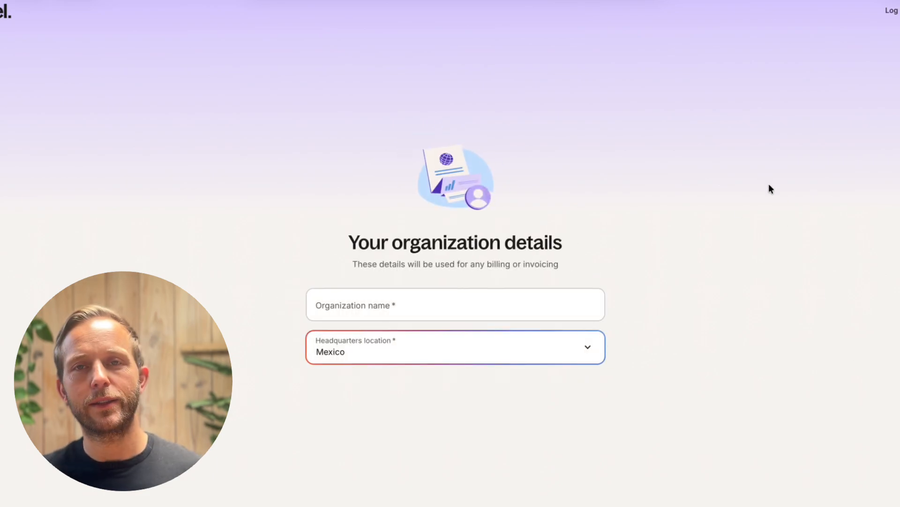
- Enter the new US business as organization name with United States headquarters, and submit
left_click(500, 293)
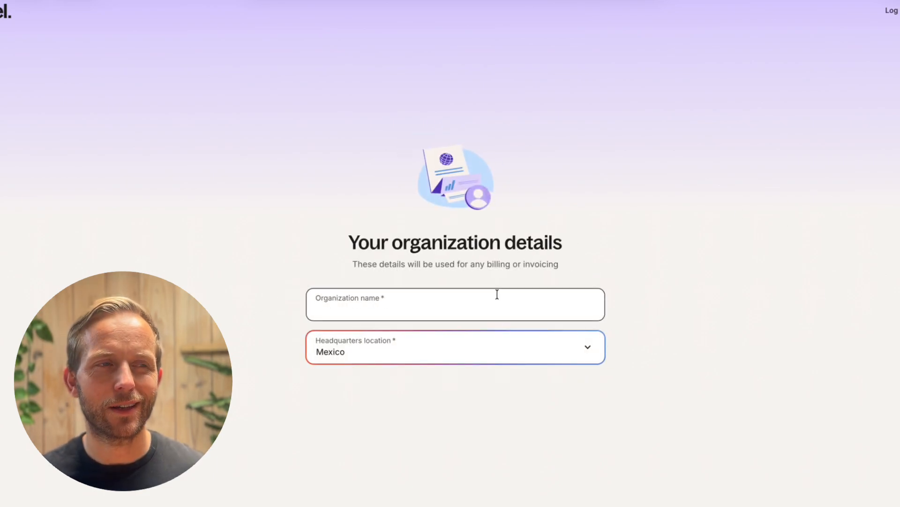
type("k")
key("BackSpace")
type("K")
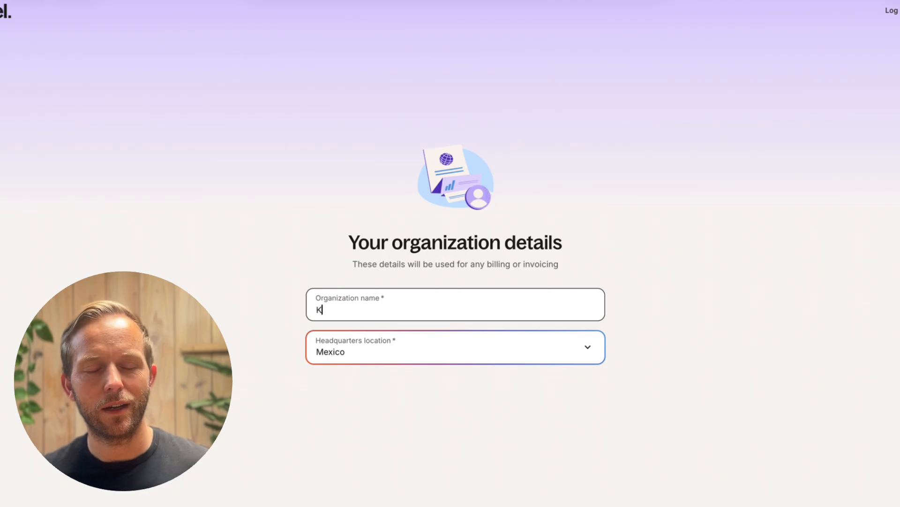
type("ristoffers new")
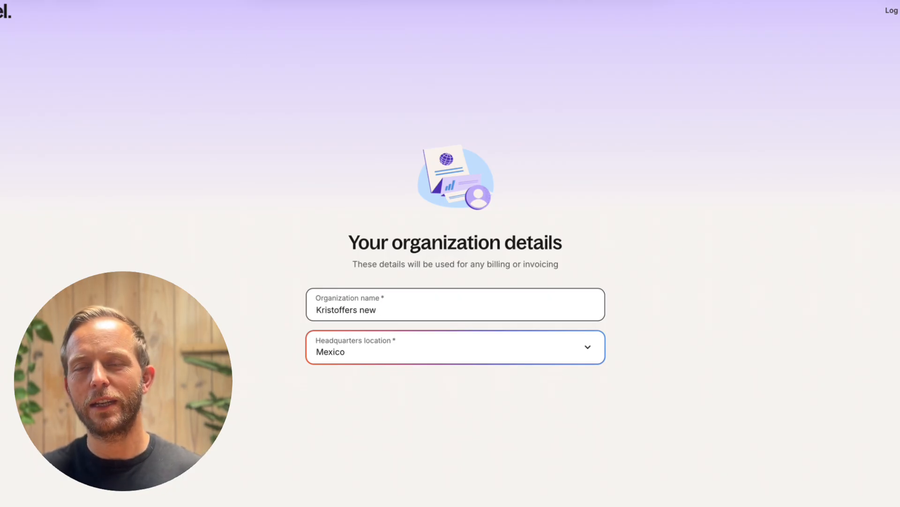
type(" US bus")
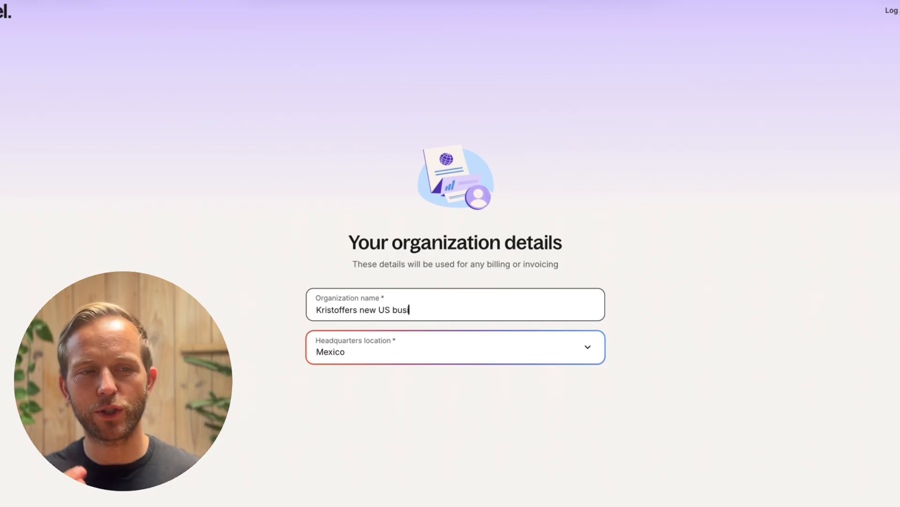
type("iness")
left_click(504, 347)
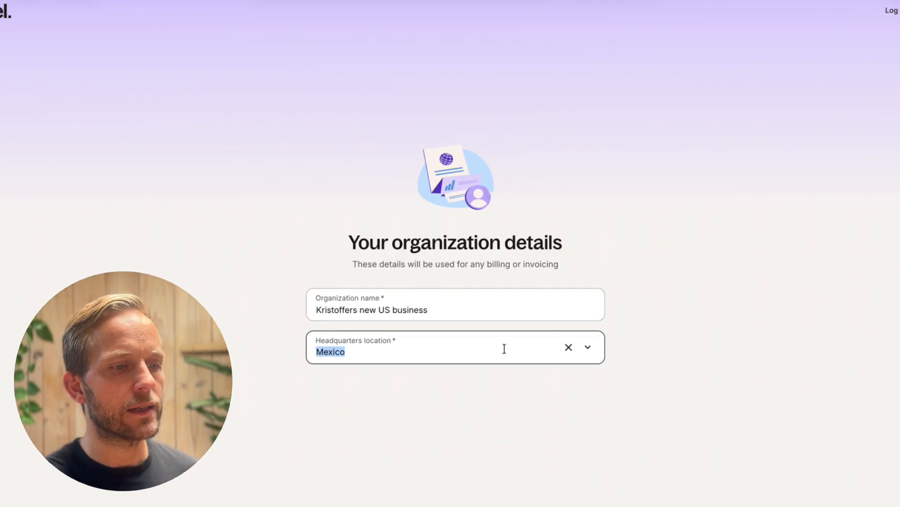
type("united")
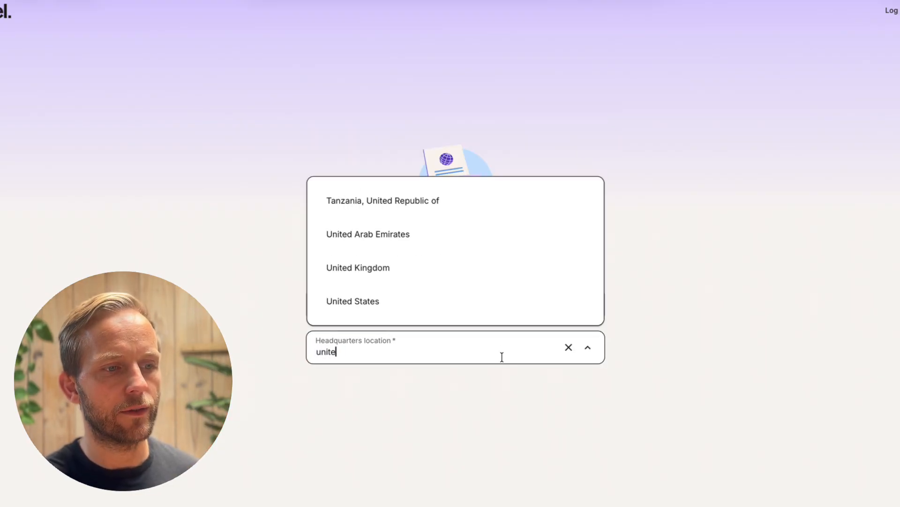
left_click(474, 308)
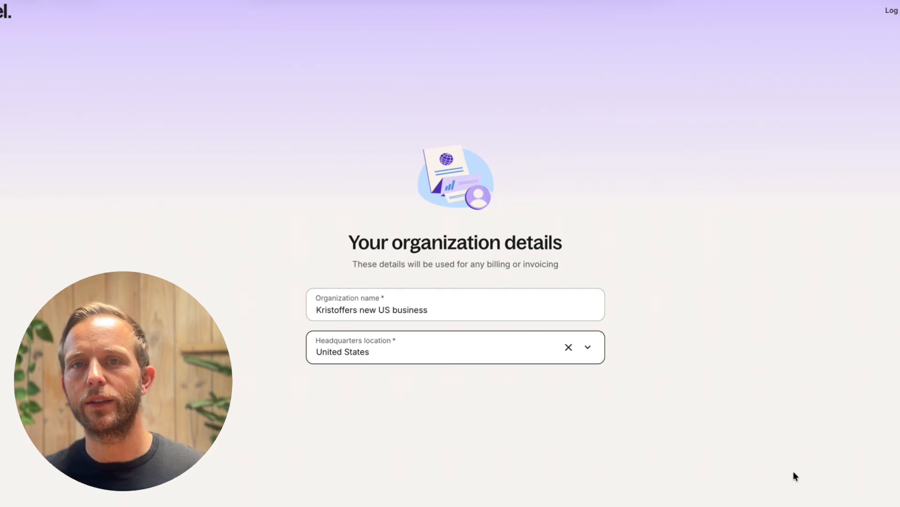
key("Return")
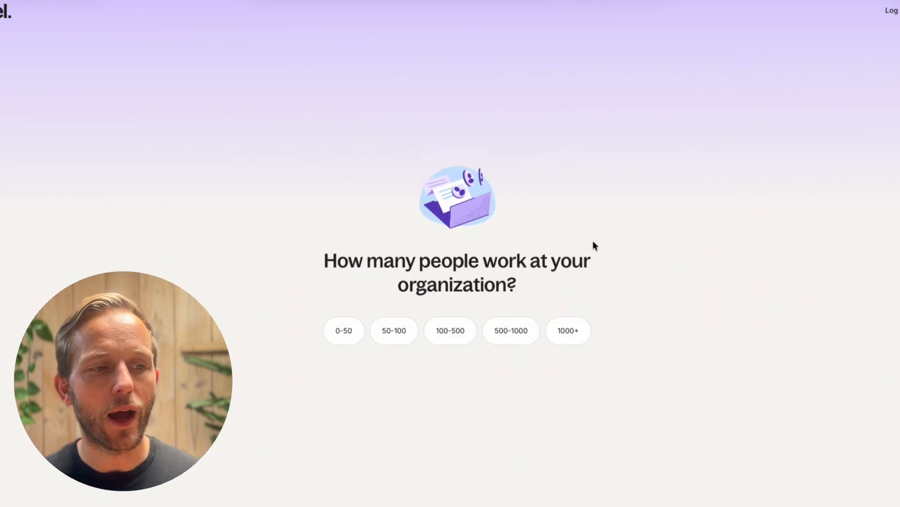
- Choose size 0-50, department Executive, and services Global Payroll, Deel Contractor and Employer of Record
left_click(344, 332)
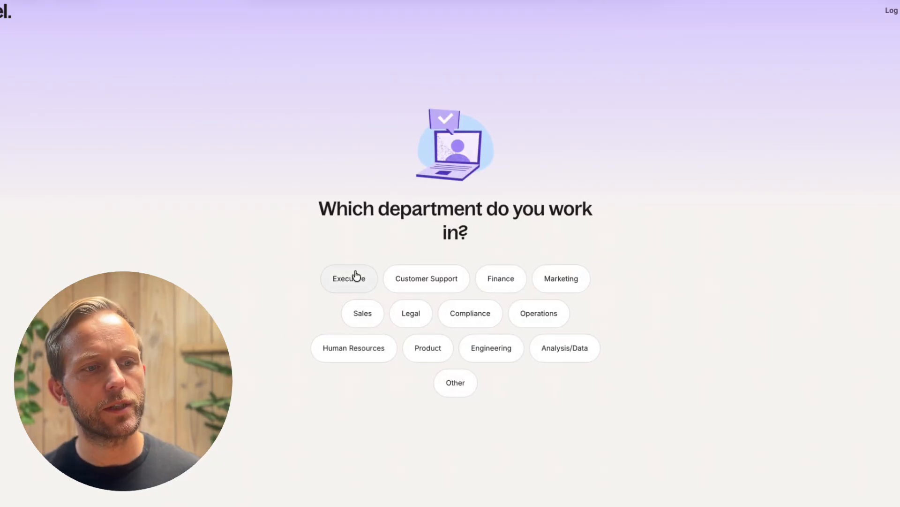
left_click(356, 275)
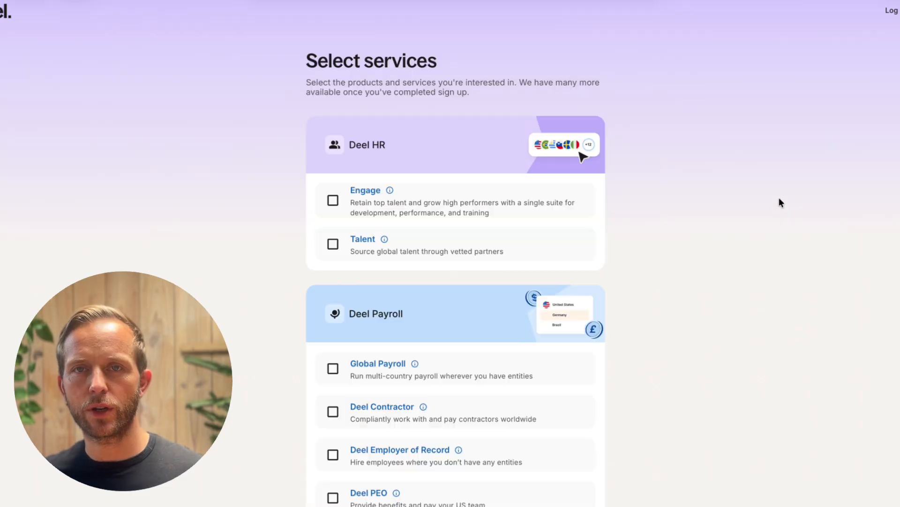
scroll(705, 157, "down", 1)
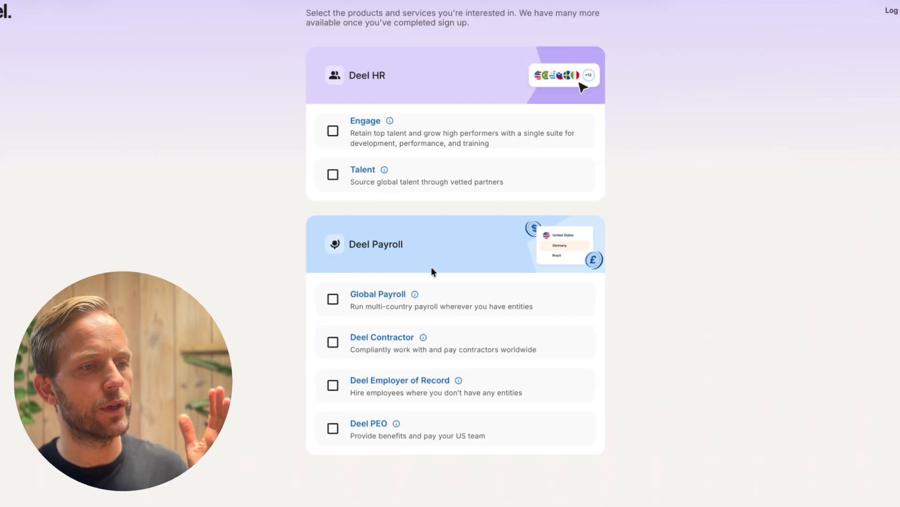
left_click(333, 301)
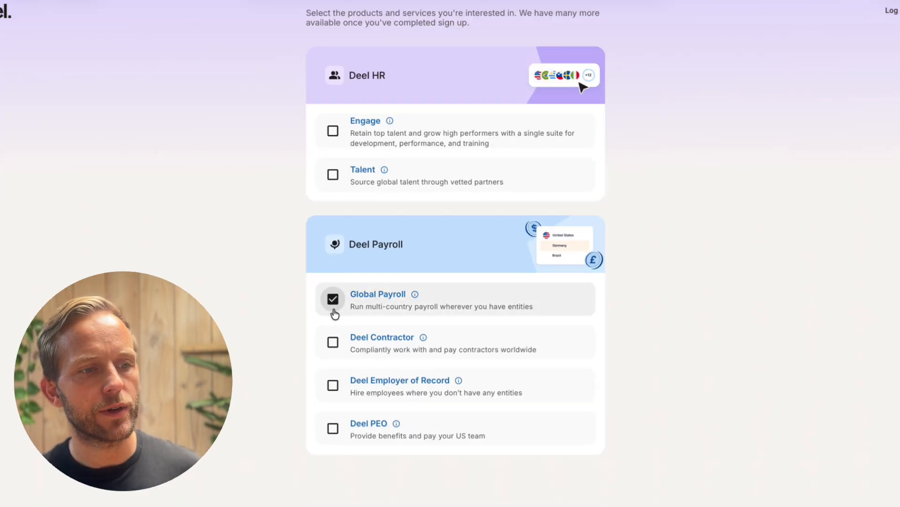
left_click(334, 342)
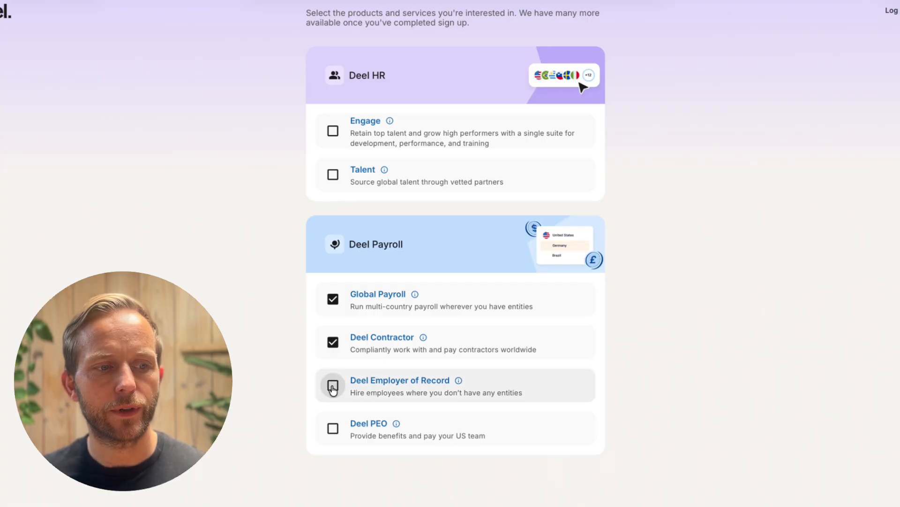
left_click(333, 386)
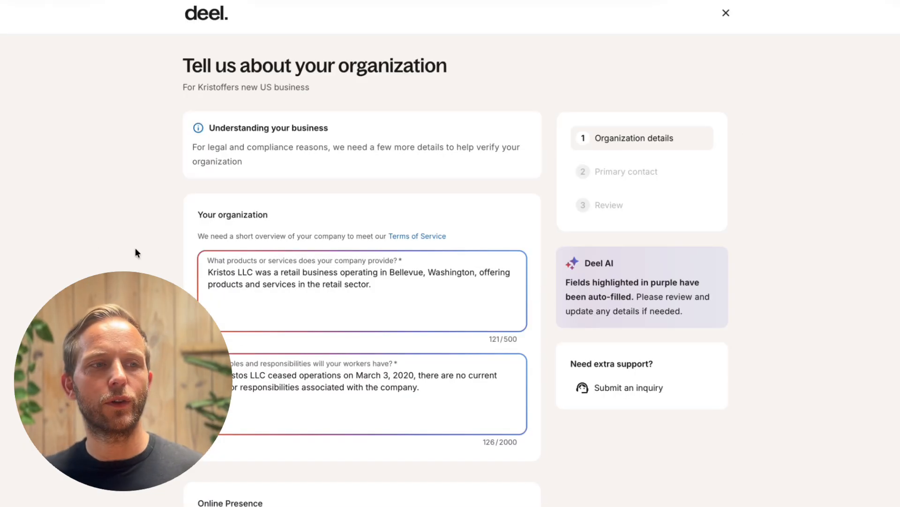
- Enter linkedin.com as the organization LinkedIn URL
scroll(64, 188, "down", 1)
scroll(63, 185, "down", 4)
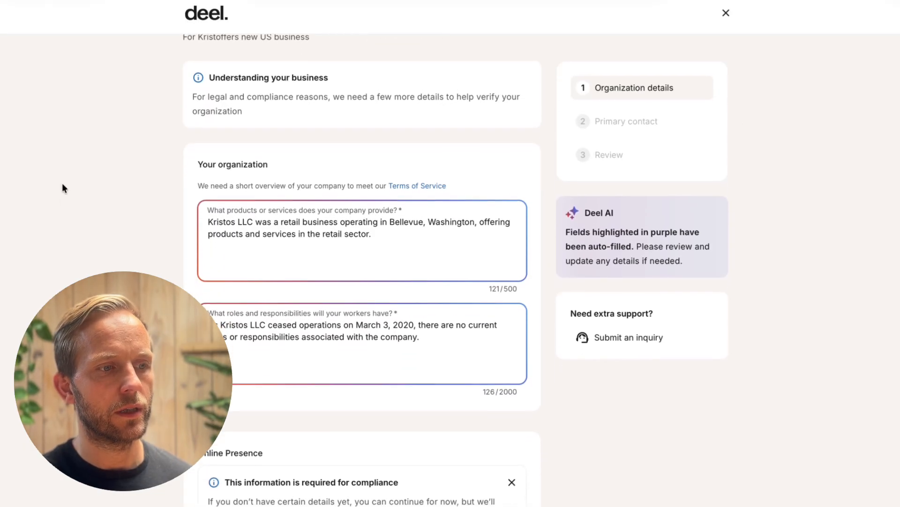
scroll(63, 188, "down", 3)
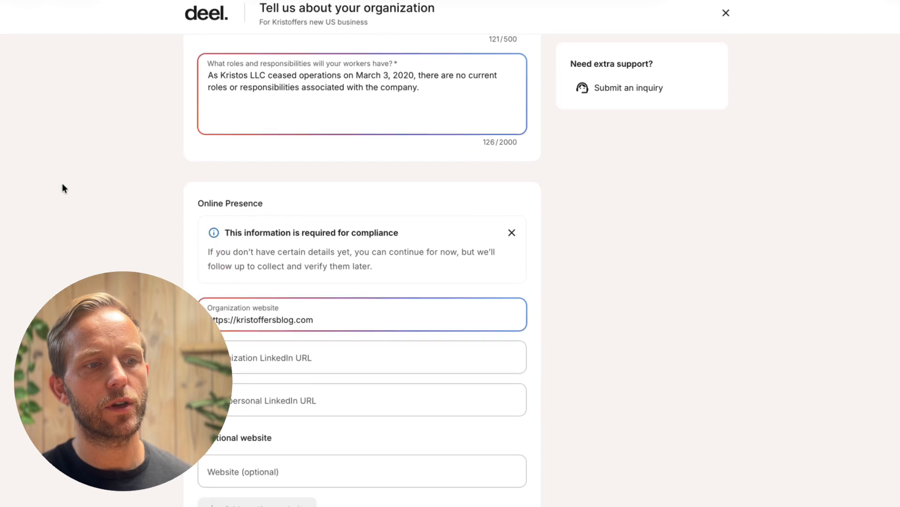
left_click(282, 317)
type("linkedin")
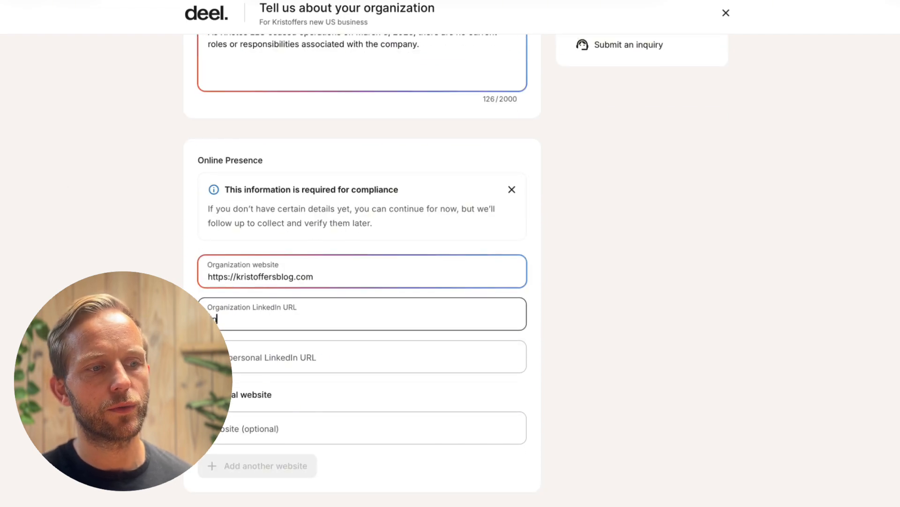
left_click(323, 324)
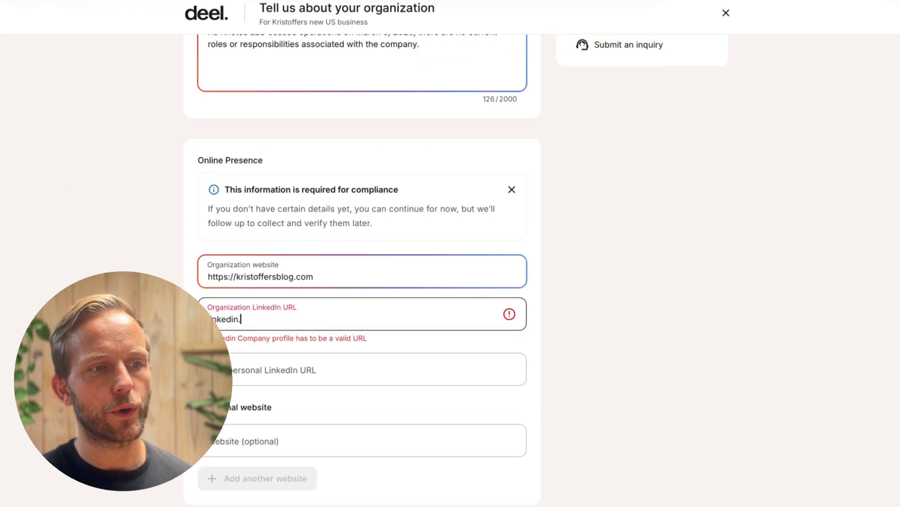
type(".com")
key("Tab")
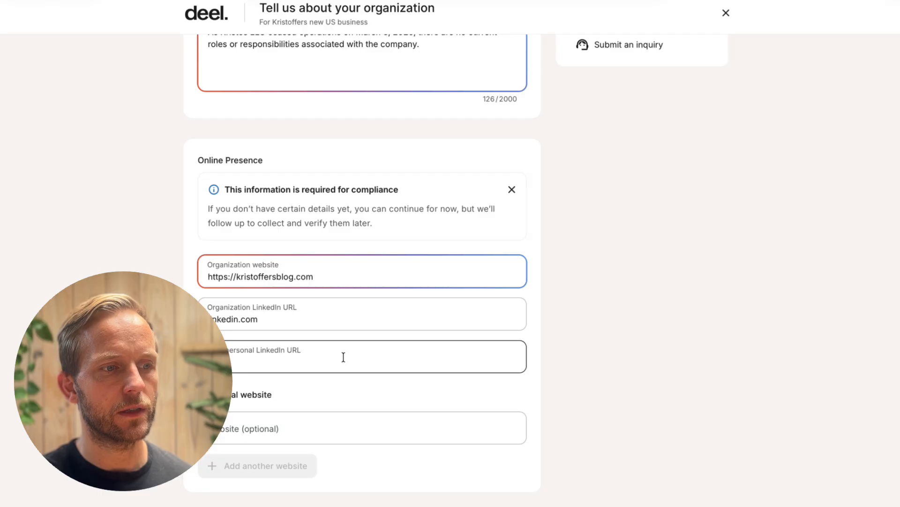
- Copy linkedin.com into the personal LinkedIn URL field so it validates
type("l")
left_click(358, 327)
key("super+a")
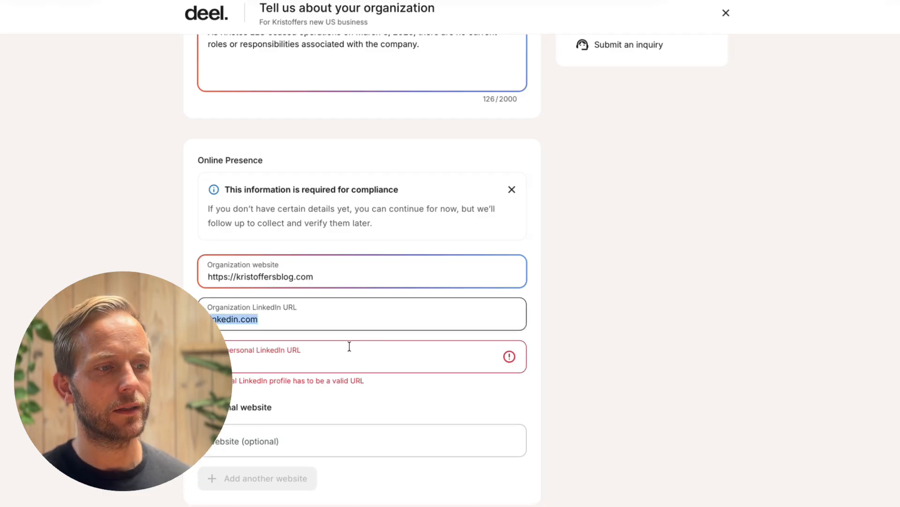
key("super+c")
left_click(349, 346)
key("super+v")
left_click(462, 394)
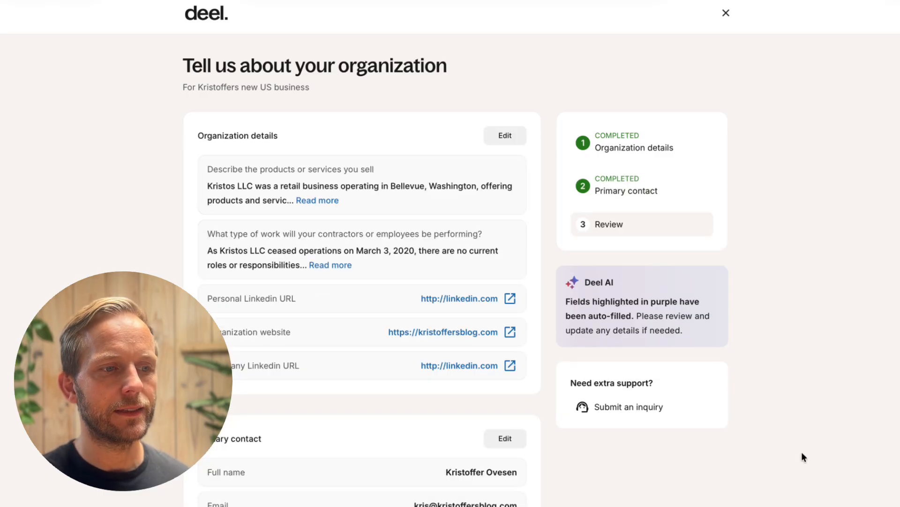
- Finish the organization review and start adding a new entity
scroll(801, 452, "down", 1)
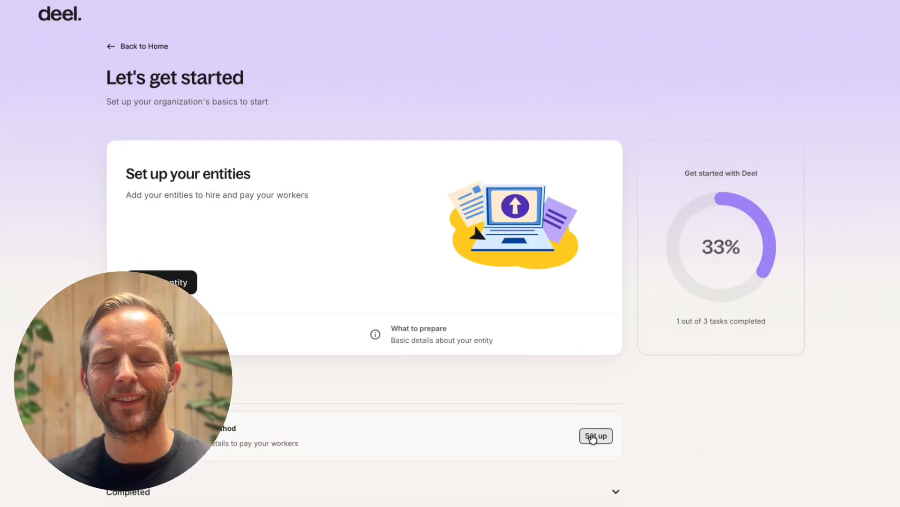
left_click(164, 282)
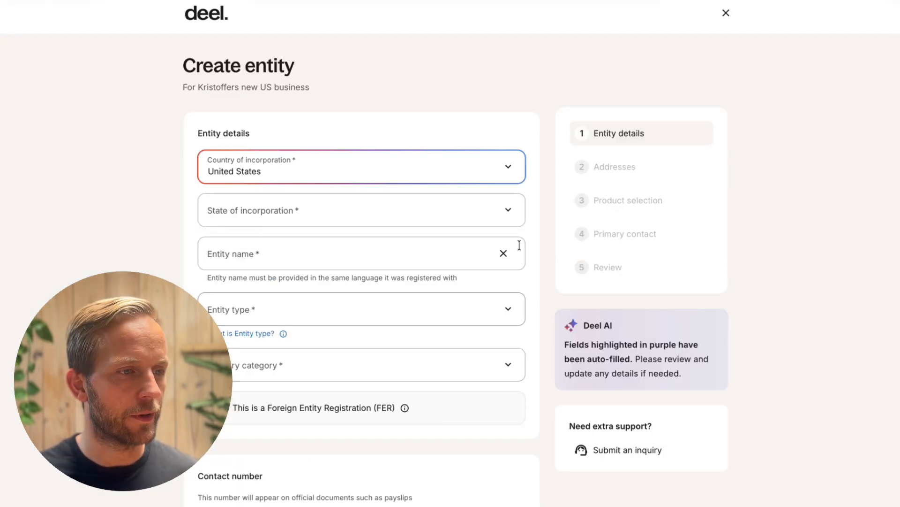
- Set the state of incorporation to California and enter the entity name
scroll(519, 232, "down", 1)
scroll(528, 220, "down", 3)
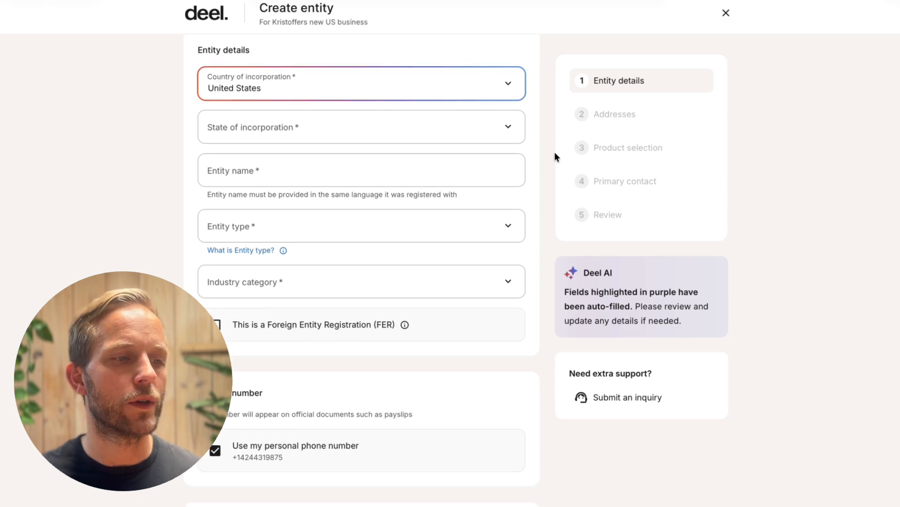
scroll(554, 153, "down", 5)
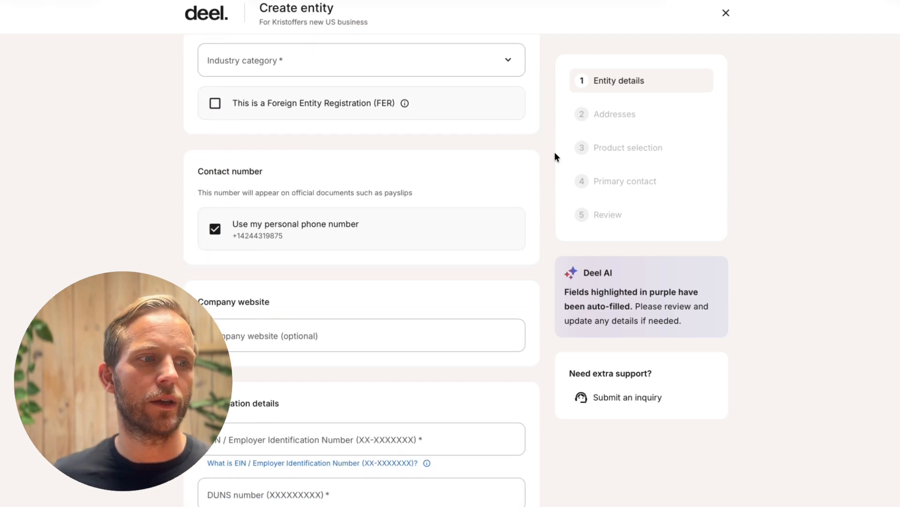
scroll(555, 152, "down", 4)
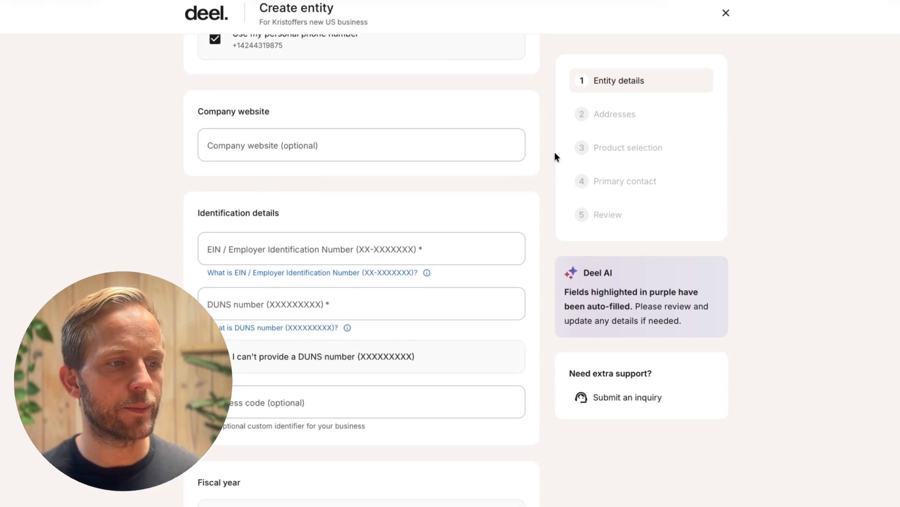
scroll(555, 156, "down", 1)
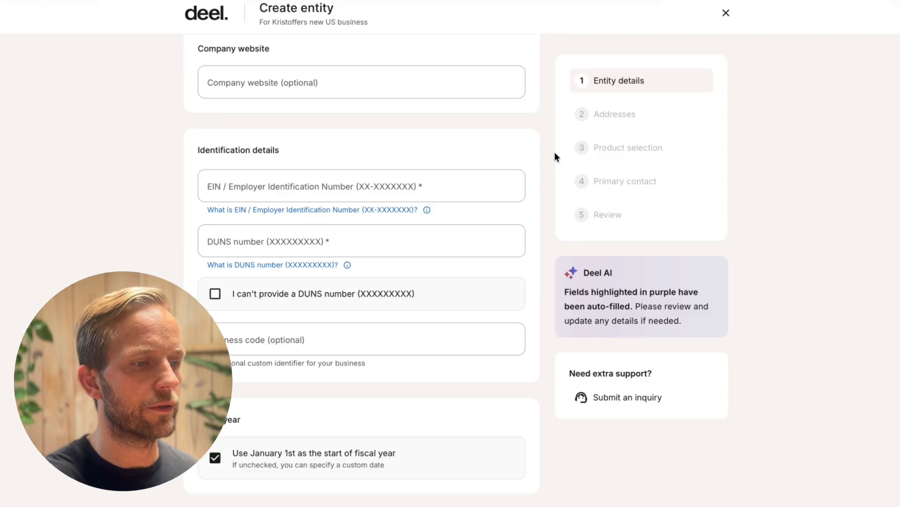
scroll(555, 155, "up", 10)
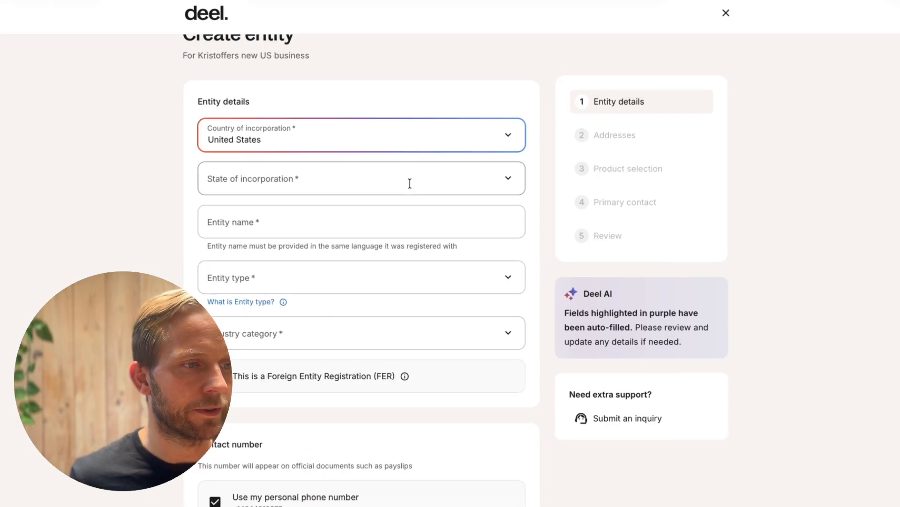
left_click(410, 180)
type("ca")
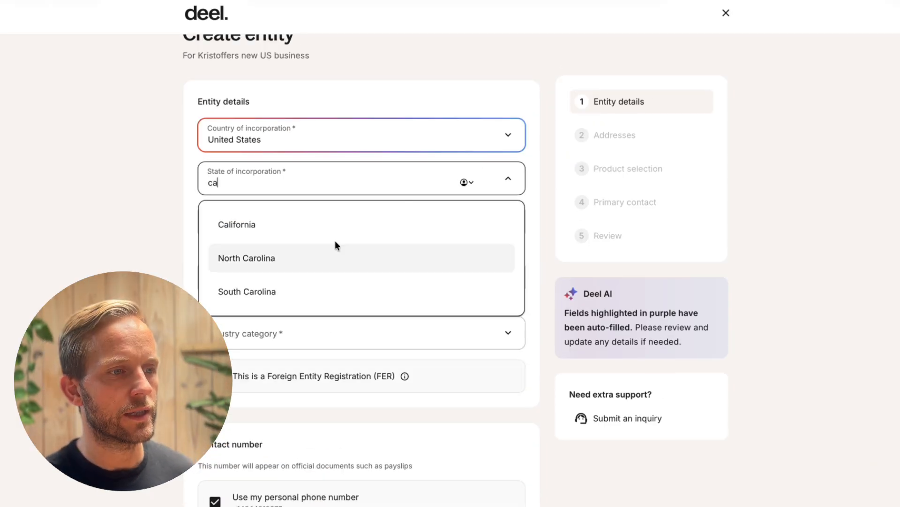
left_click(353, 219)
left_click(343, 230)
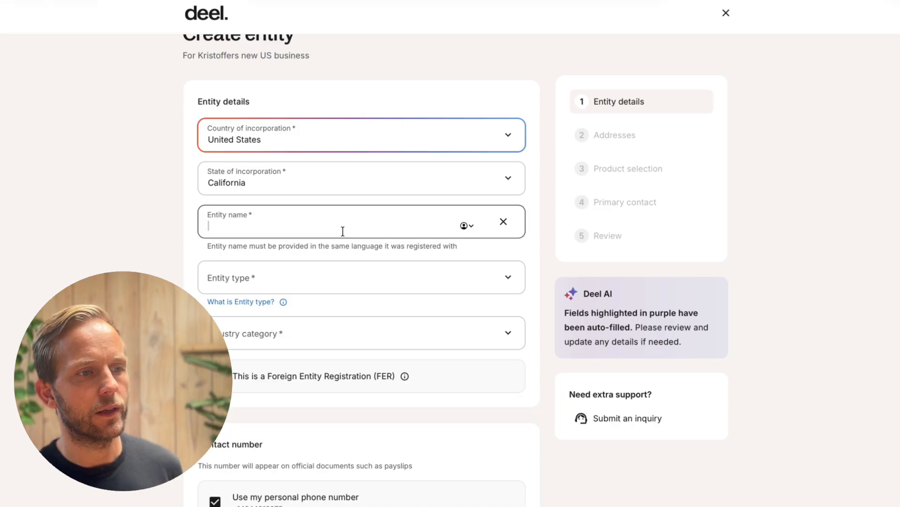
type("Kristoffers N")
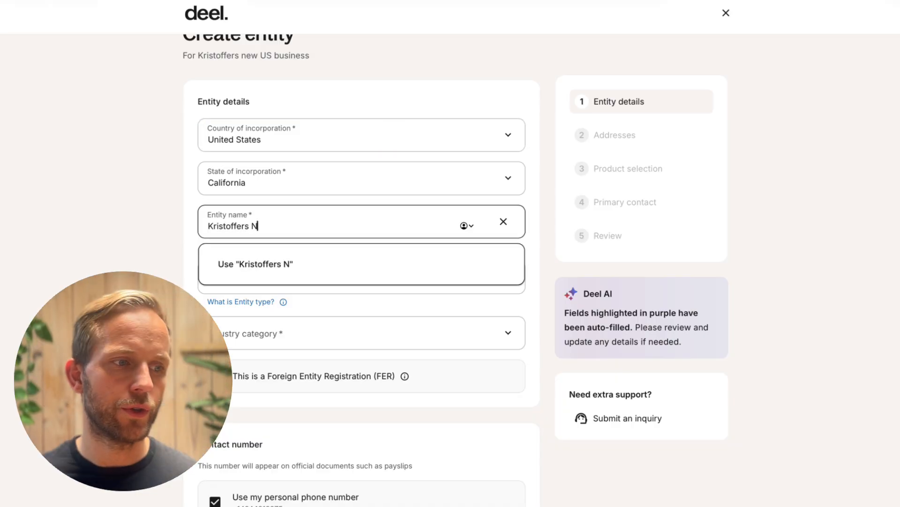
type("ew business LLC")
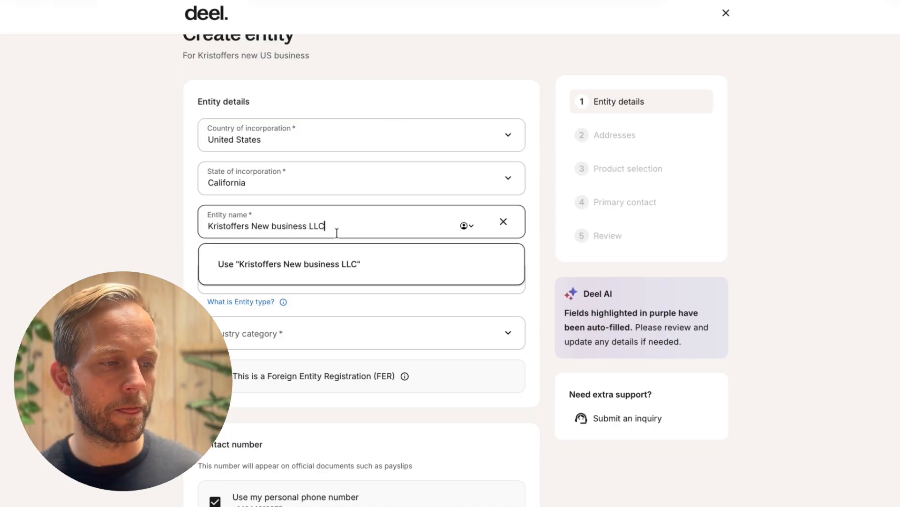
left_click(167, 245)
- Make the entity a Limited Liability Company taxed as a limited liability partnership, dropping the LLC suffix
left_click(228, 286)
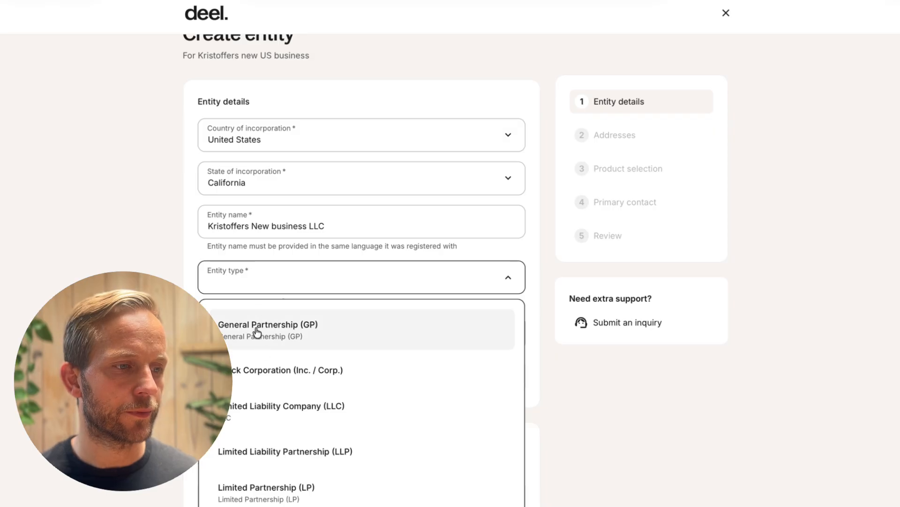
left_click(284, 399)
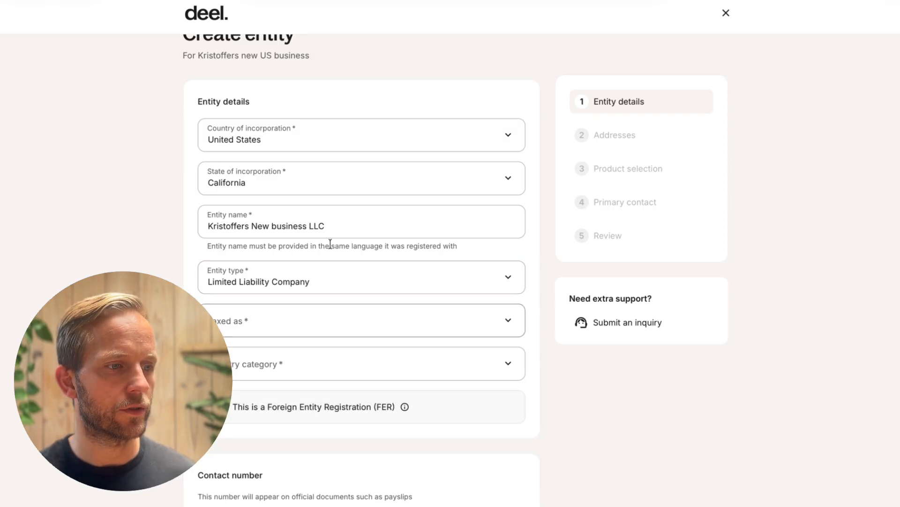
double_click(328, 227)
key("BackSpace")
key("BackSpace")
key("Tab")
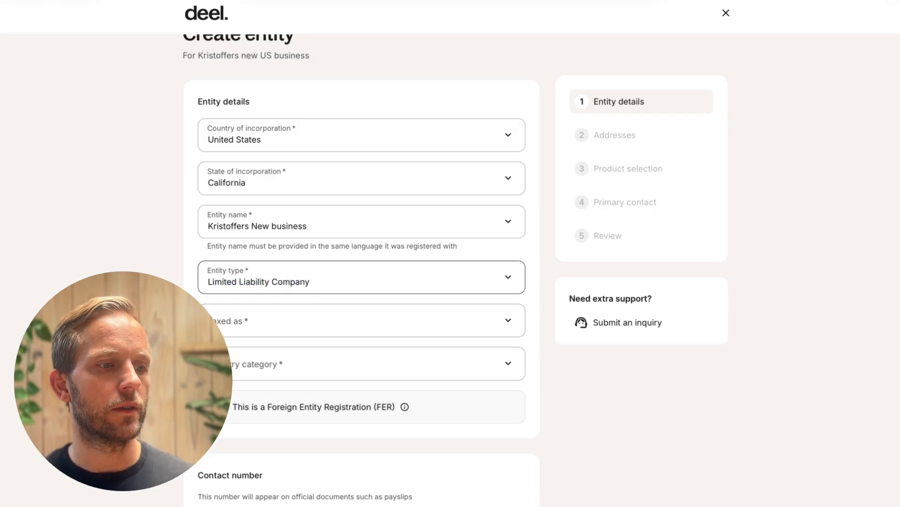
left_click(258, 320)
left_click(272, 432)
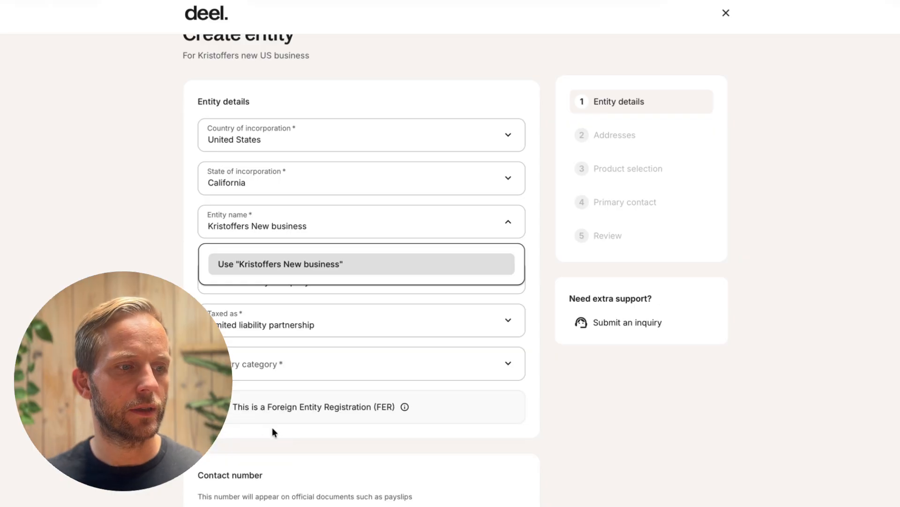
left_click(284, 319)
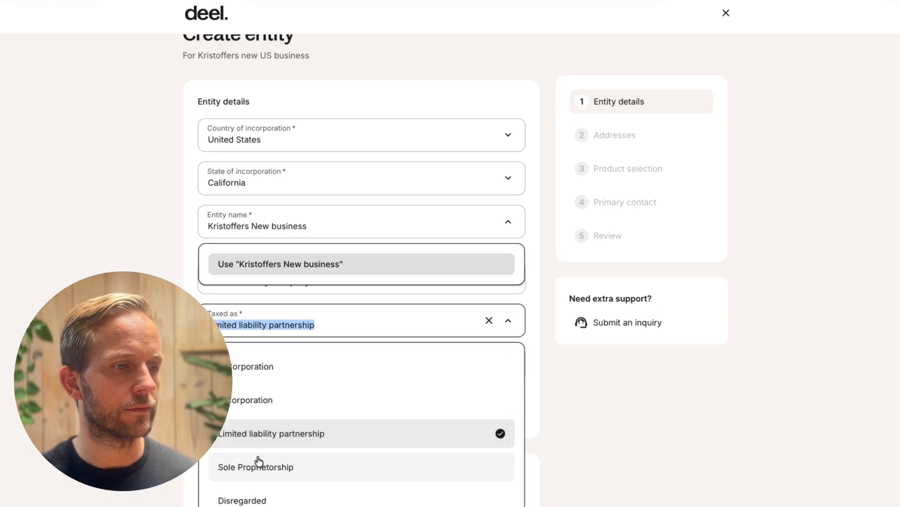
left_click(188, 423)
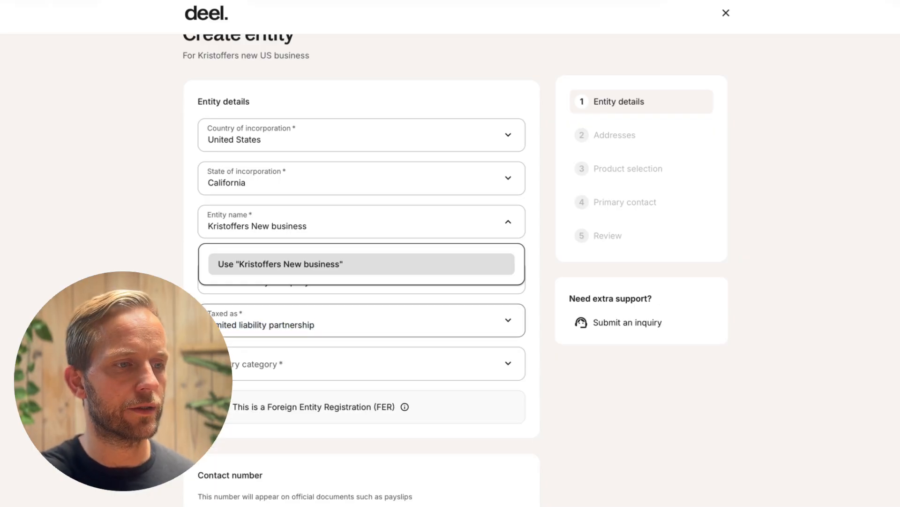
- Set industry to Restaurants, Bars, and Other Food Services and enter the EIN
left_click(251, 376)
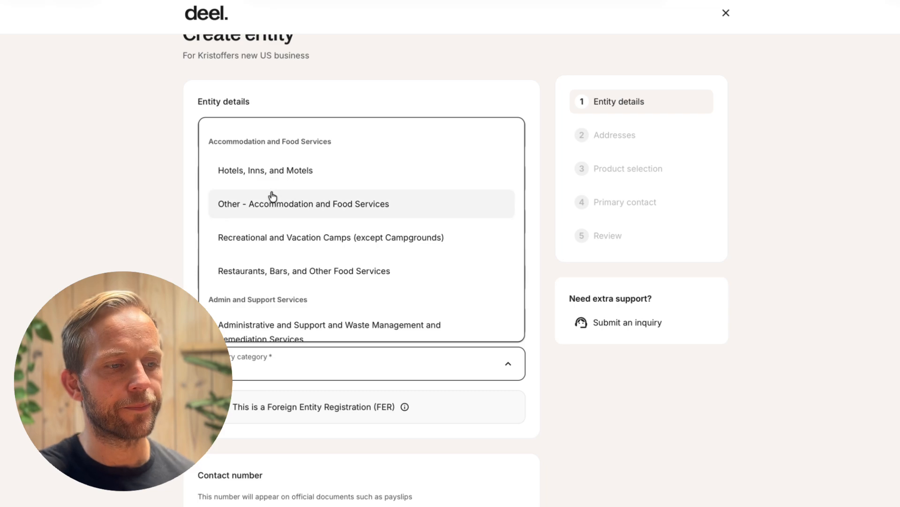
left_click(338, 271)
scroll(166, 250, "down", 7)
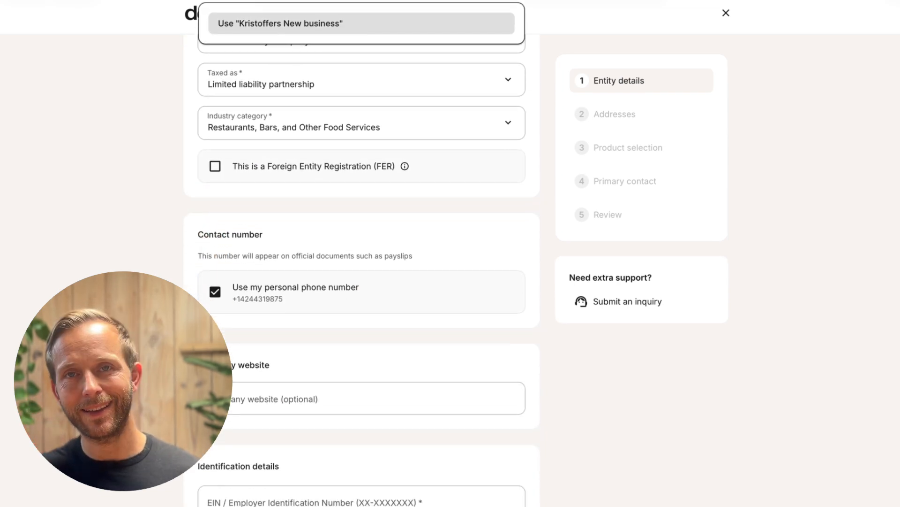
scroll(166, 250, "down", 1)
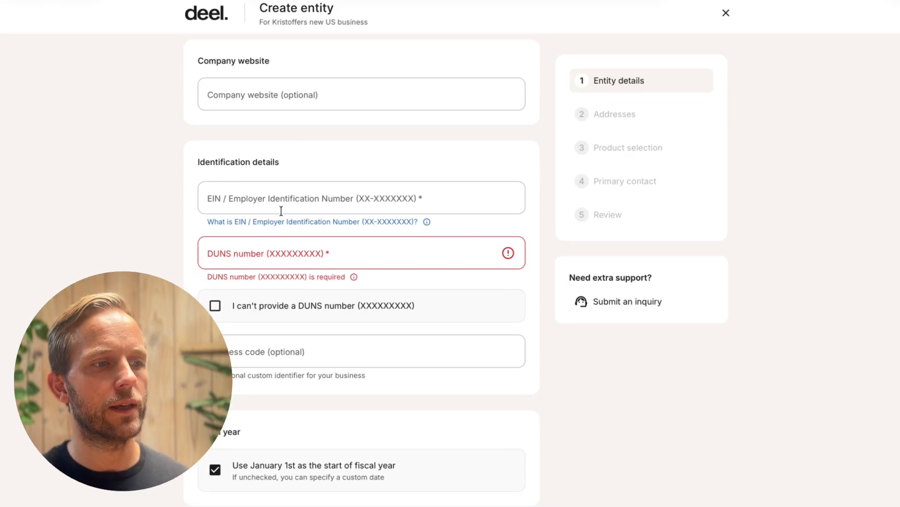
left_click(291, 207)
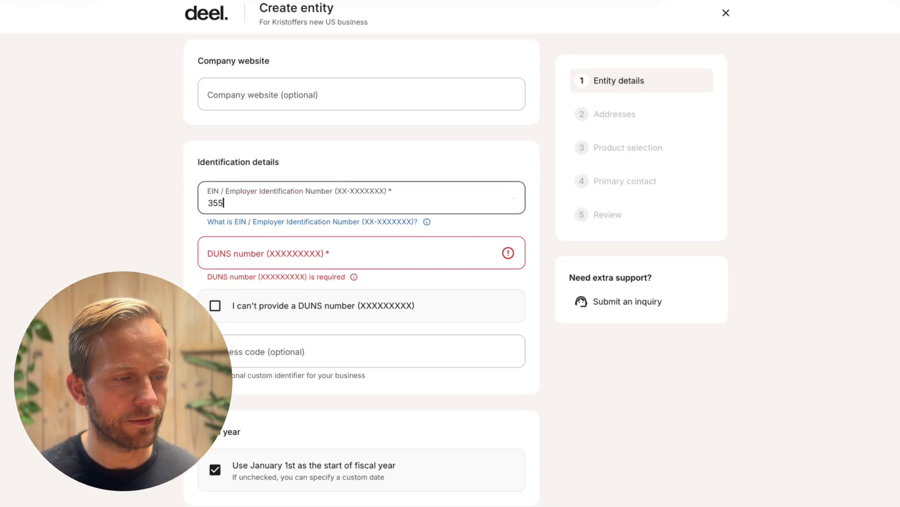
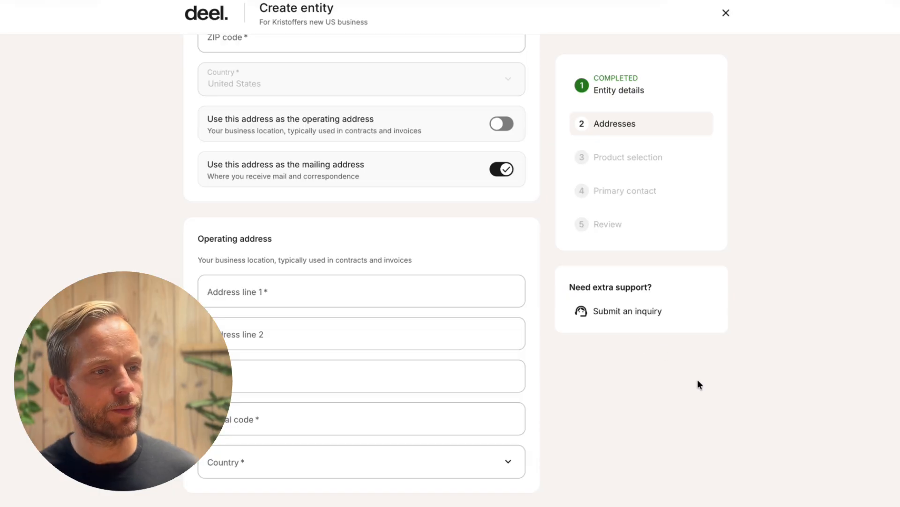
- Begin filling in the entity's registered address
scroll(696, 384, "up", 7)
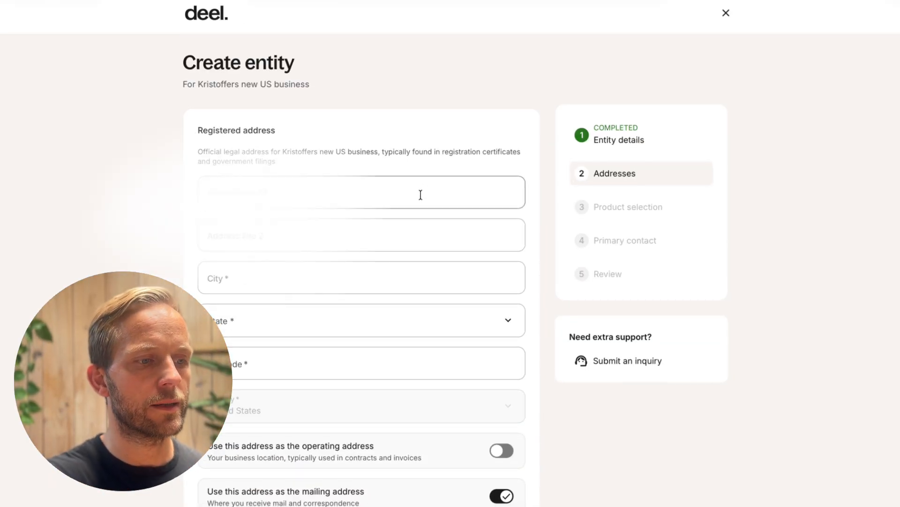
left_click(421, 195)
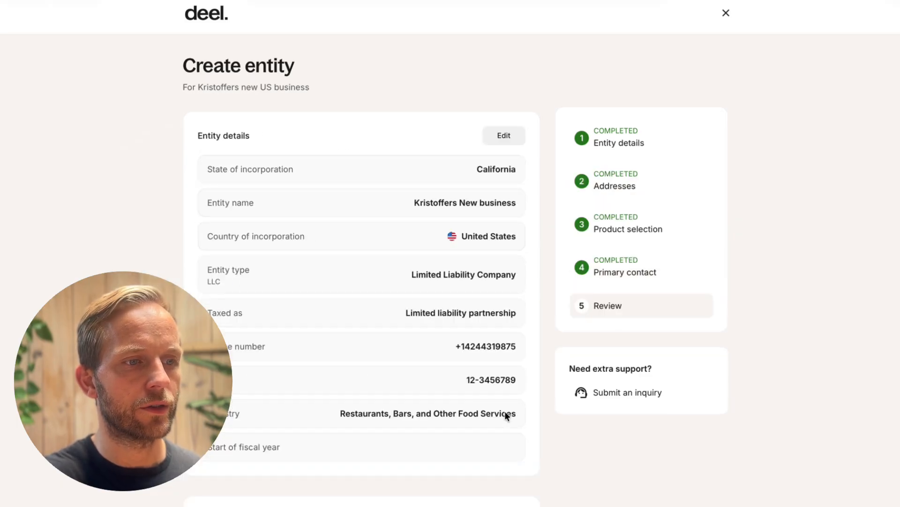
scroll(506, 414, "down", 10)
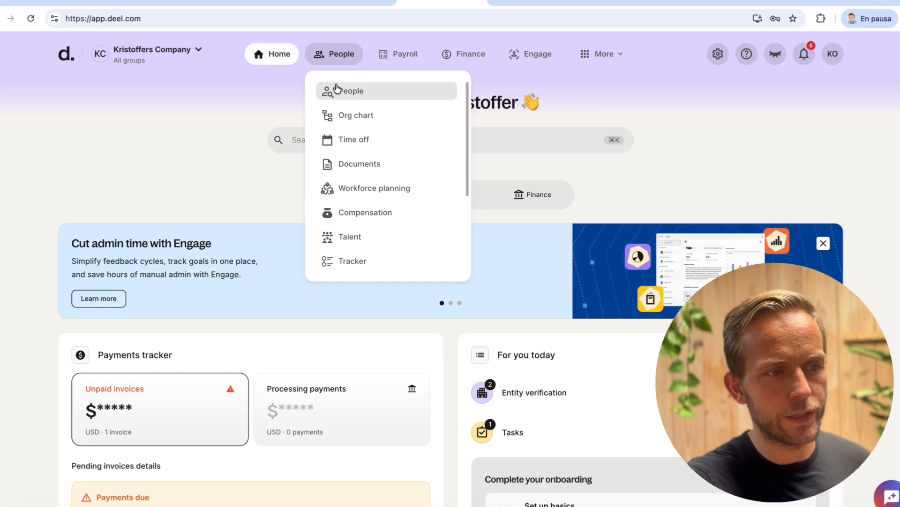
- From the People list, add a single person and choose Employee as the worker type
left_click(344, 92)
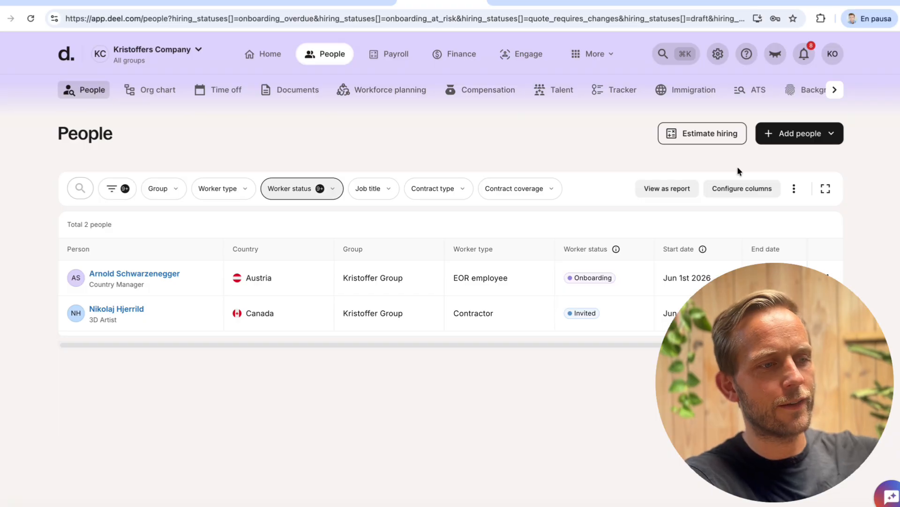
left_click(797, 137)
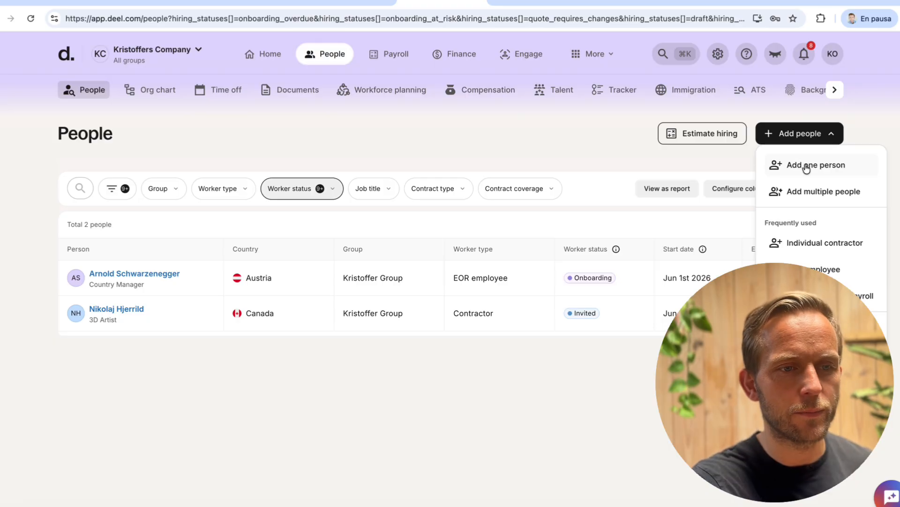
left_click(807, 167)
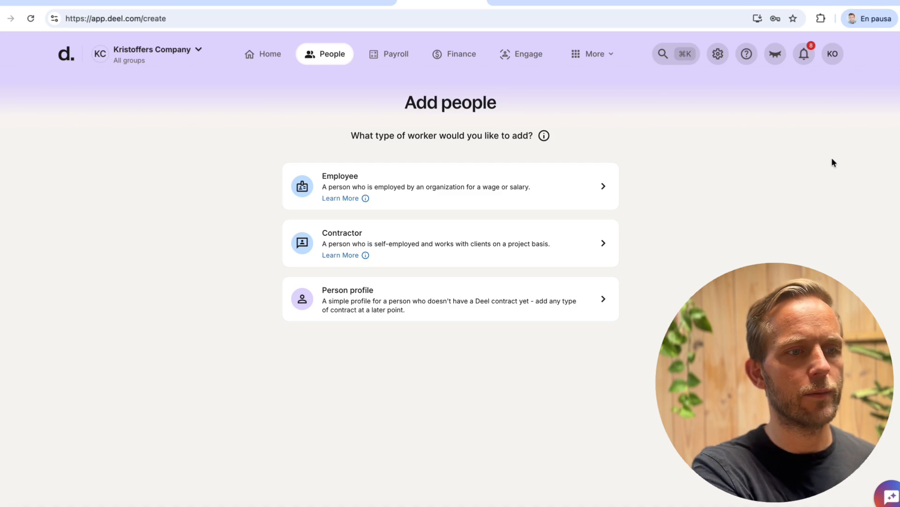
left_click(575, 187)
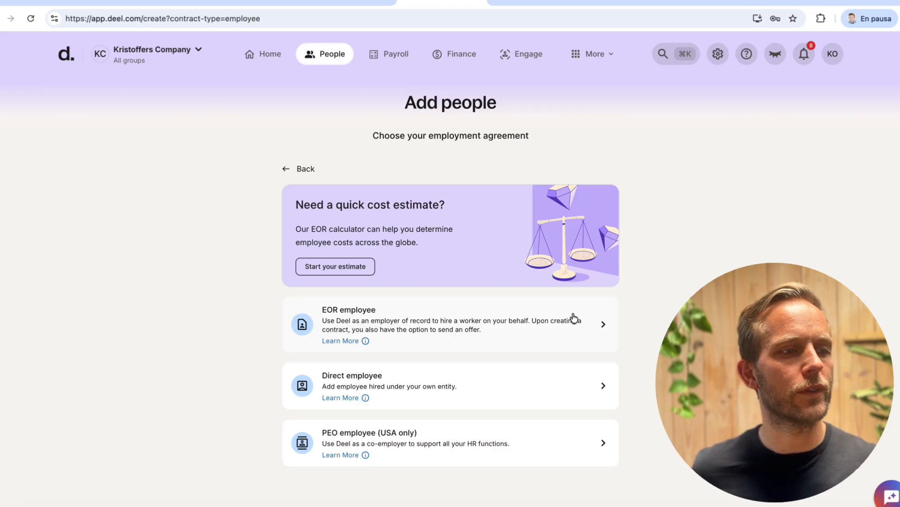
- Choose the EOR employee contract type to start a new Add person form
left_click(457, 333)
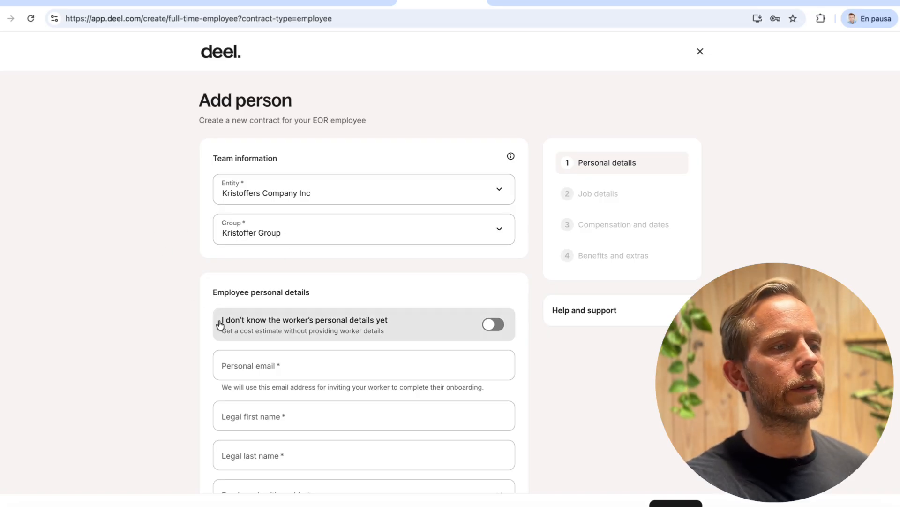
- Skip the worker's personal details and set citizenship and employment country to Austria
scroll(220, 320, "down", 3)
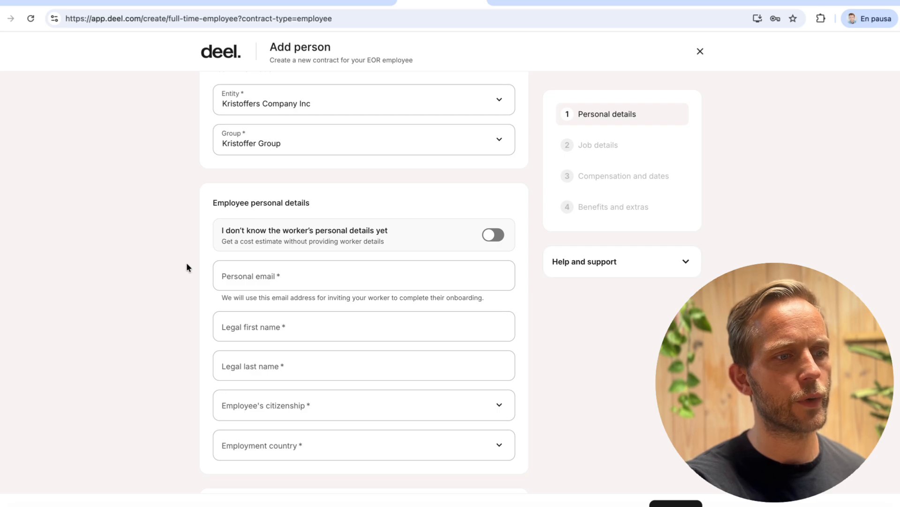
left_click(493, 235)
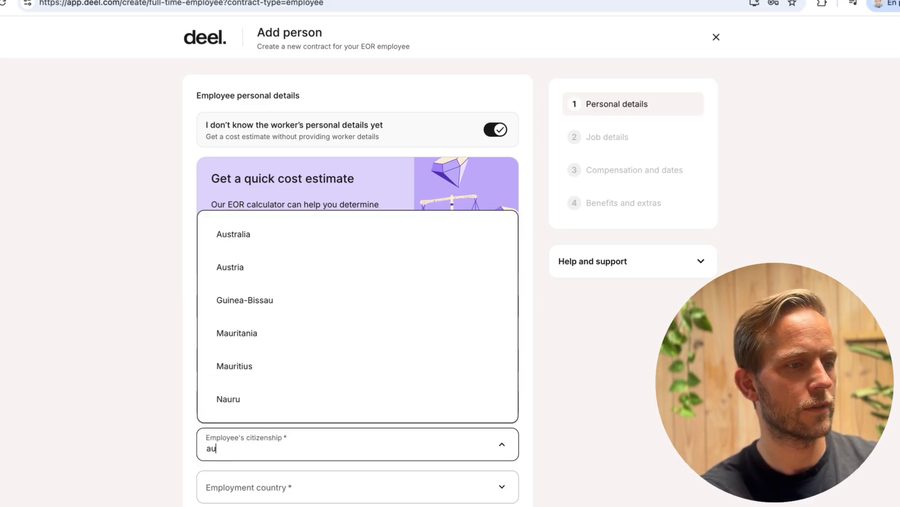
type("s")
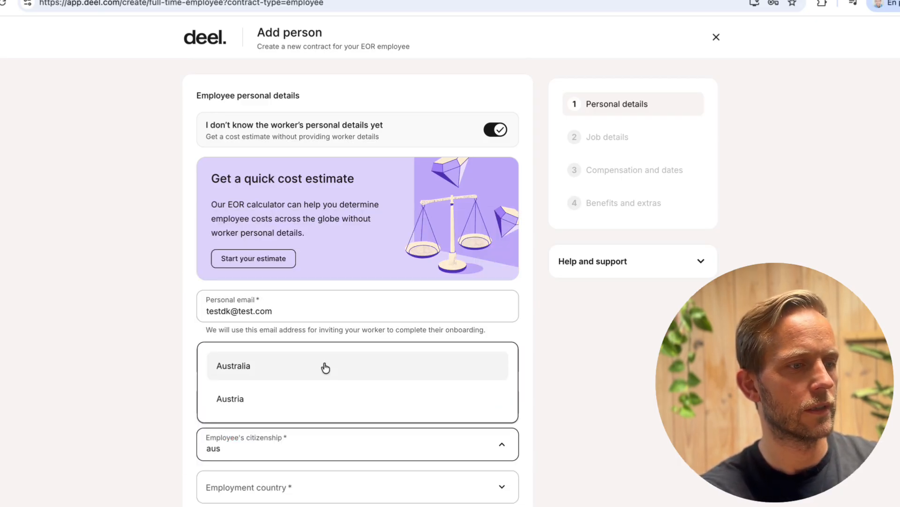
left_click(316, 401)
scroll(190, 415, "down", 5)
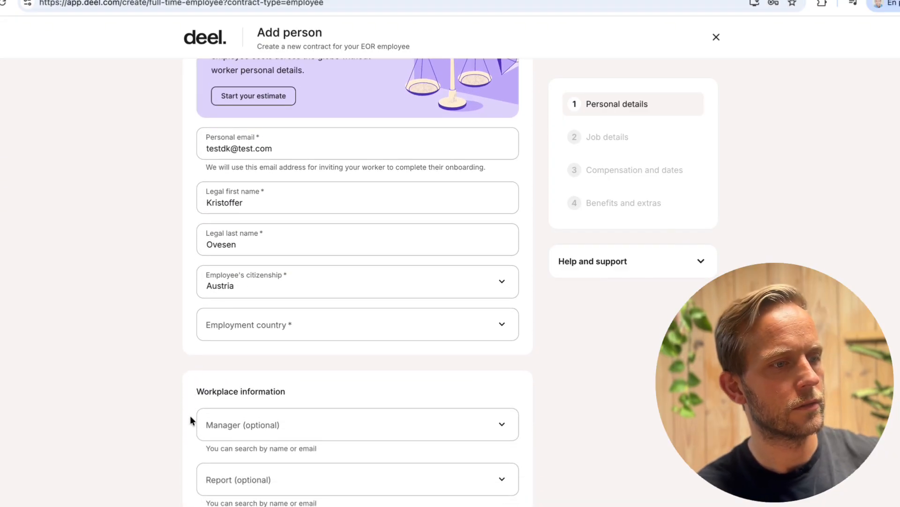
left_click(291, 324)
type("aus")
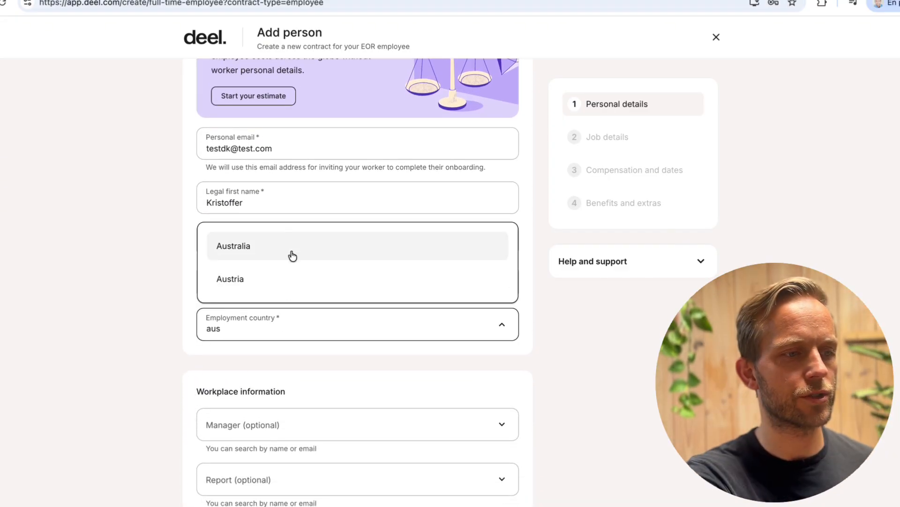
left_click(289, 278)
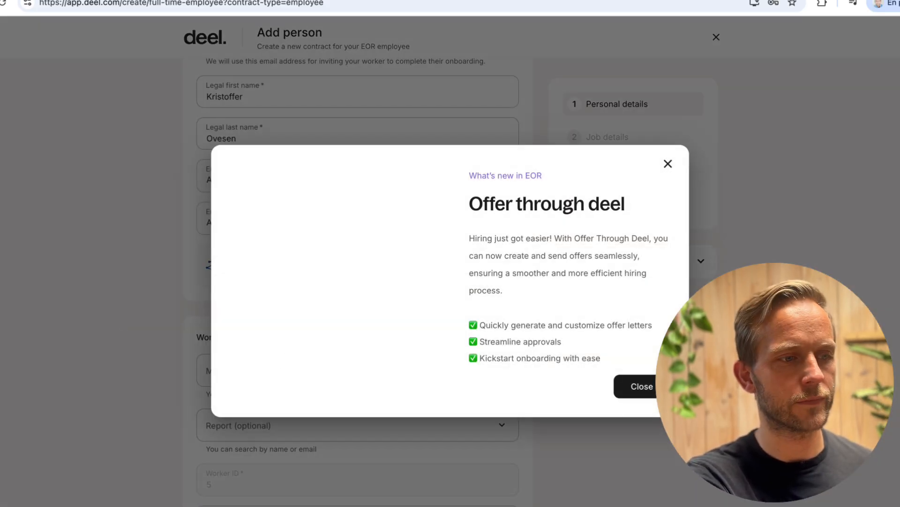
- Dismiss the announcement, pick 'Expanding to a new market' as hiring objective, and continue
left_click(668, 164)
scroll(577, 271, "down", 2)
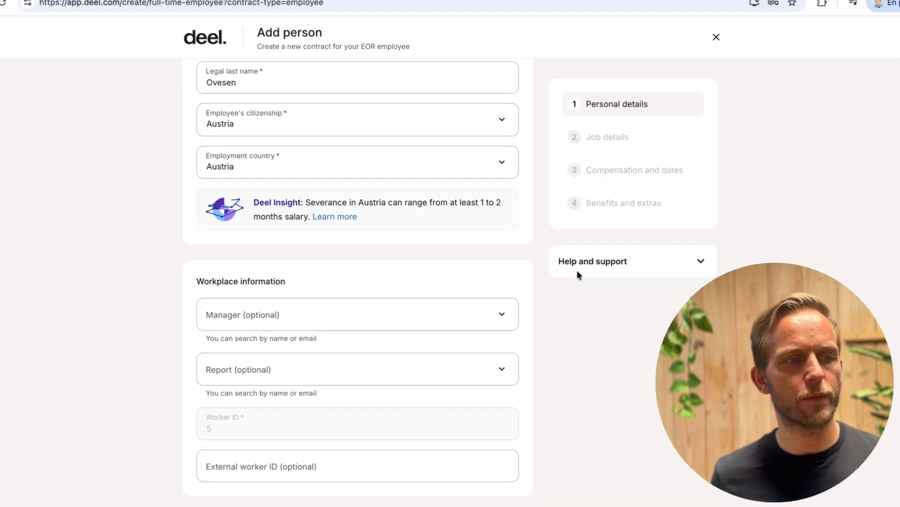
scroll(577, 271, "down", 1)
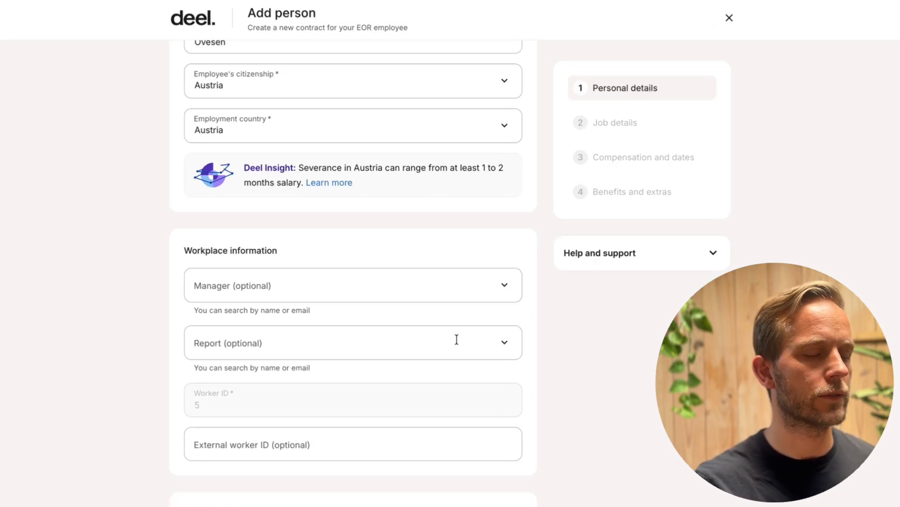
scroll(456, 339, "down", 3)
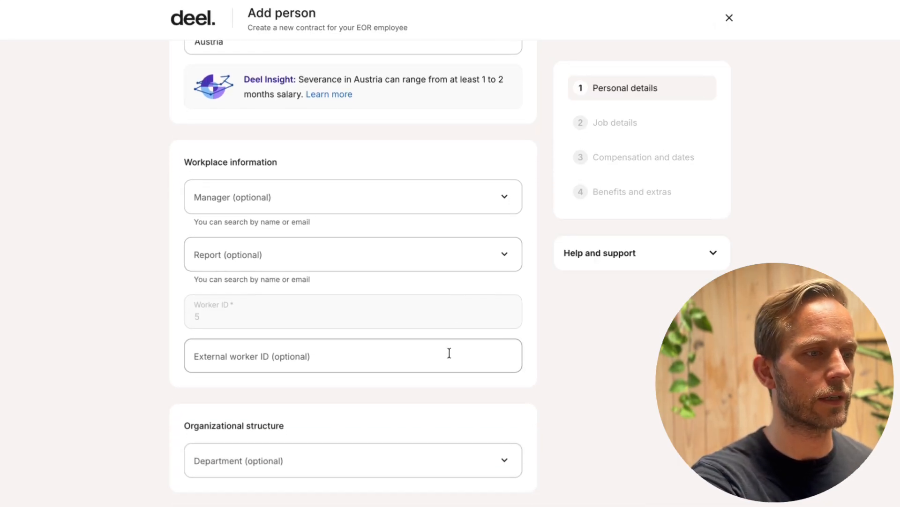
scroll(449, 353, "down", 2)
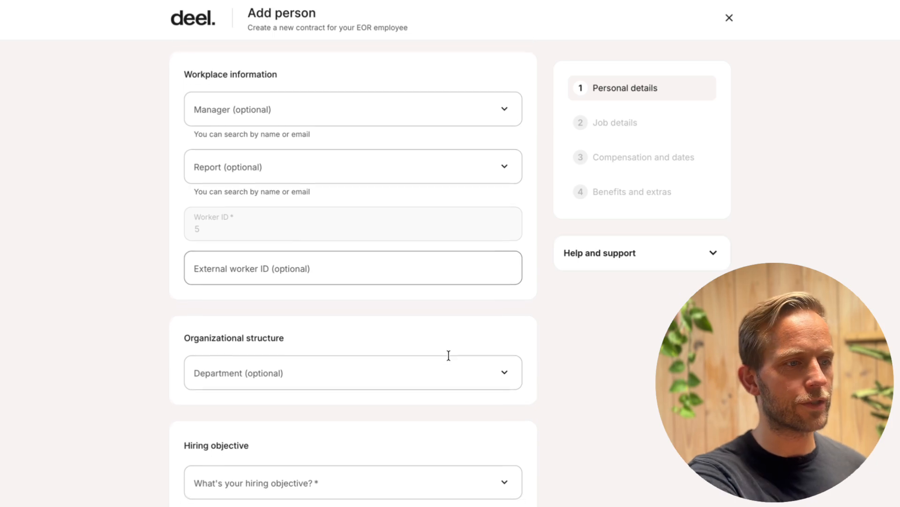
scroll(449, 355, "down", 1)
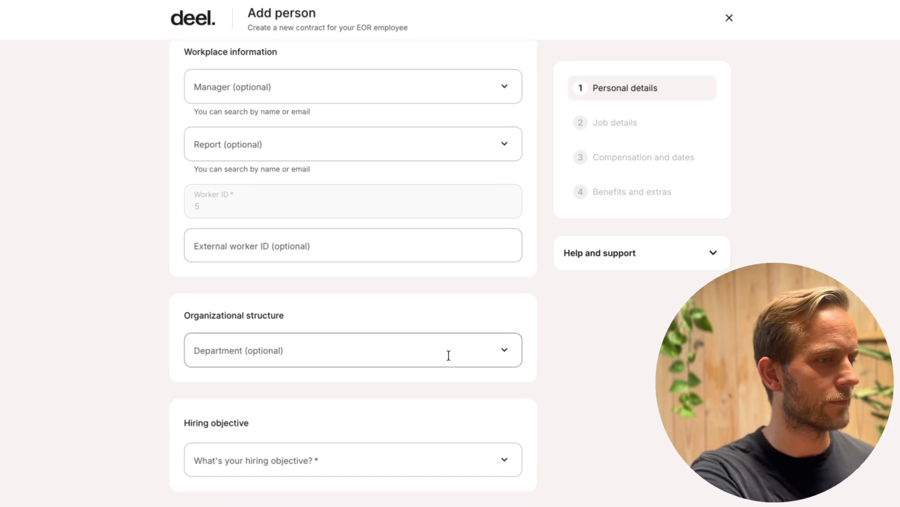
left_click(489, 454)
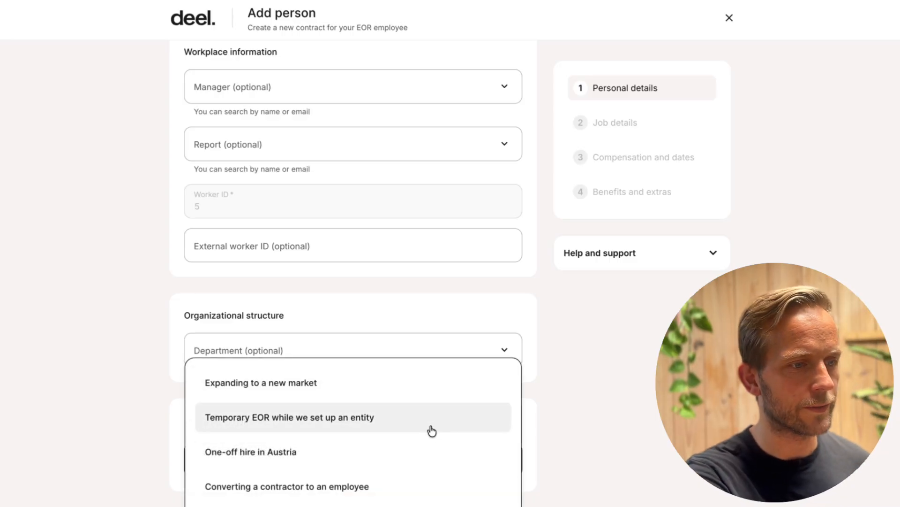
left_click(422, 390)
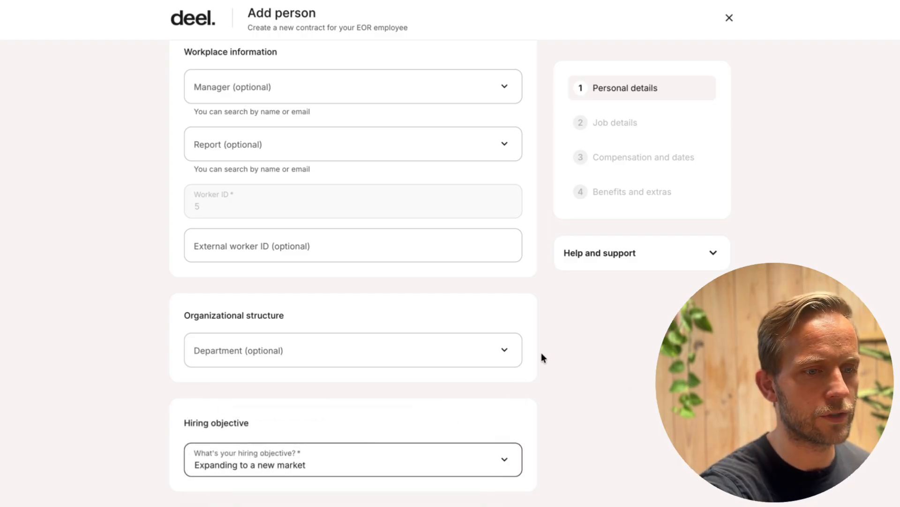
left_click(500, 356)
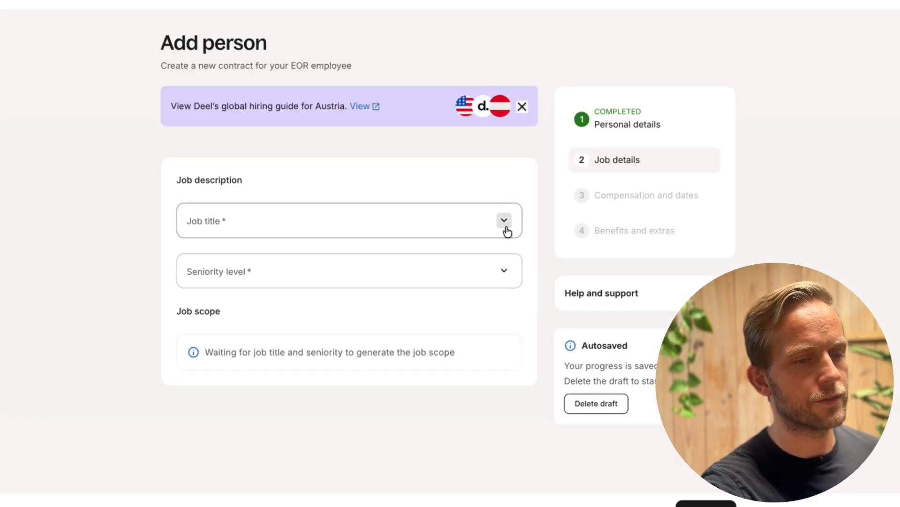
left_click(504, 229)
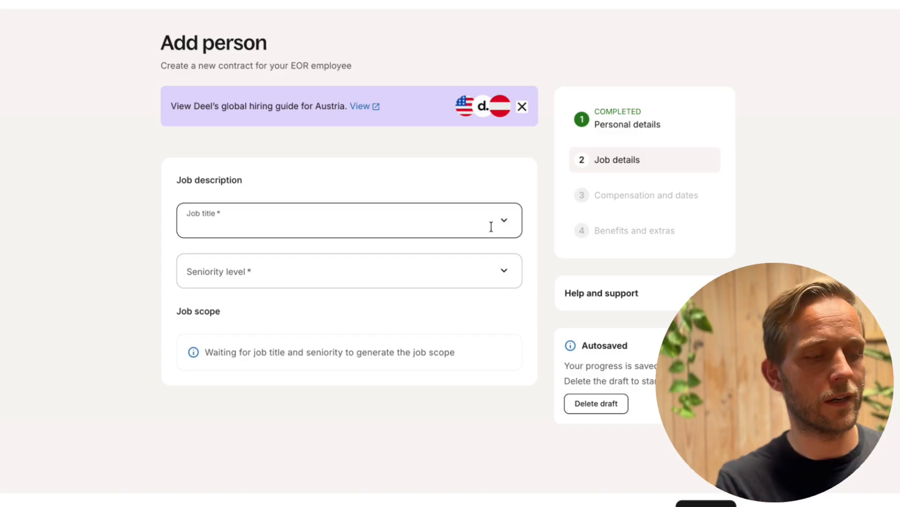
- Enter 'Country Manager' as the job title with Head of Department seniority
type("C")
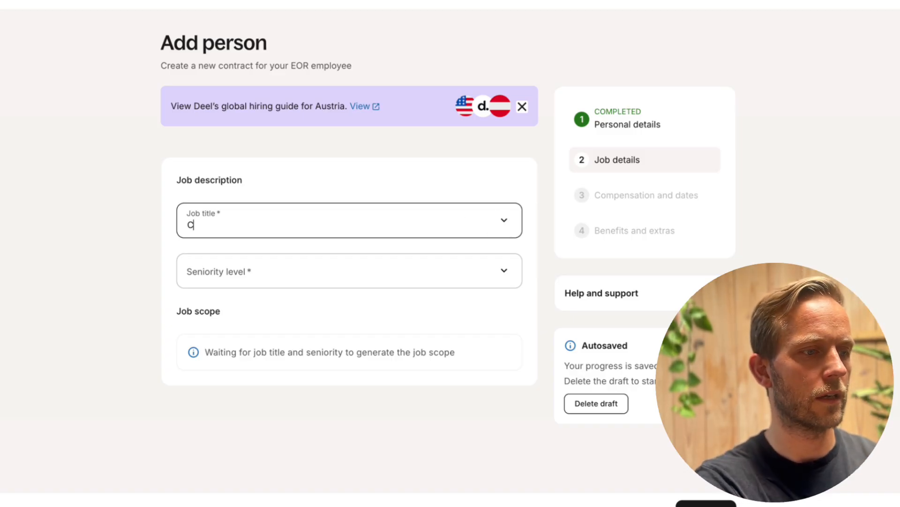
type("ountry Mana")
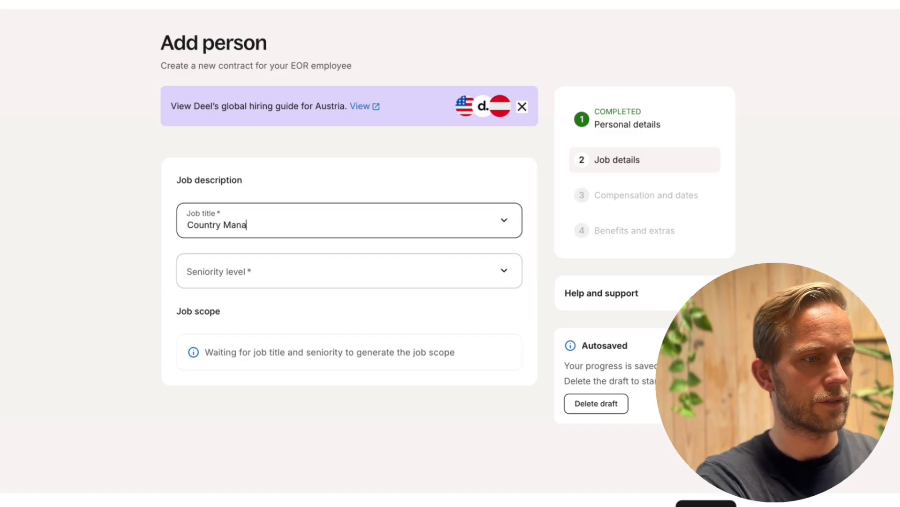
type("ger")
key("Tab")
left_click(321, 341)
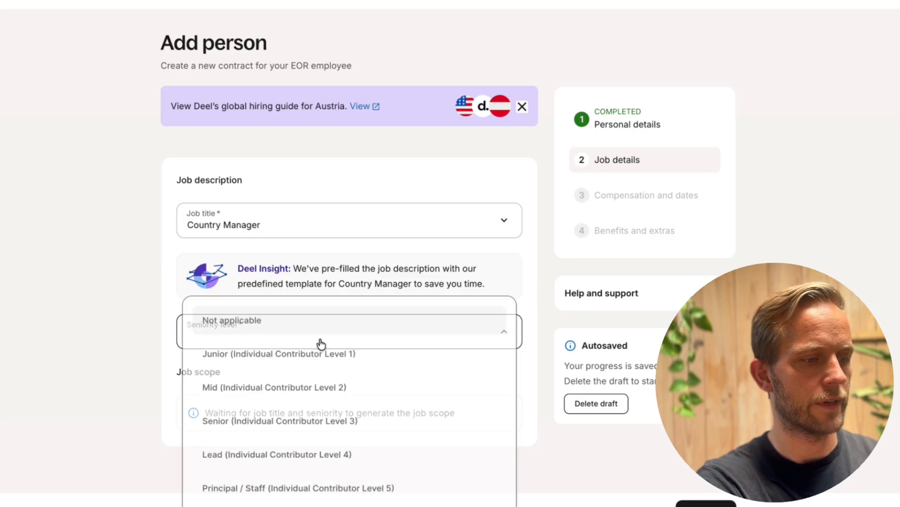
scroll(351, 346, "down", 3)
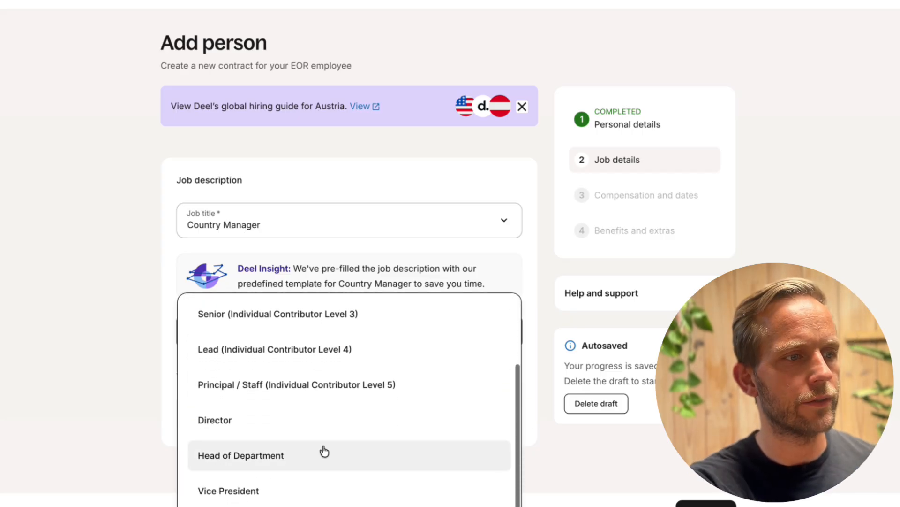
left_click(324, 451)
- Review the pre-filled job scope and continue to compensation and dates
scroll(425, 359, "down", 3)
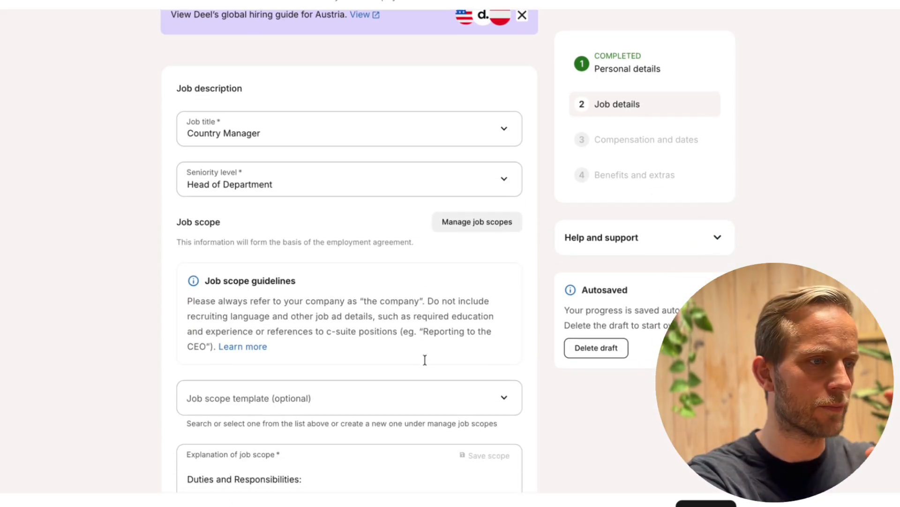
scroll(425, 359, "down", 4)
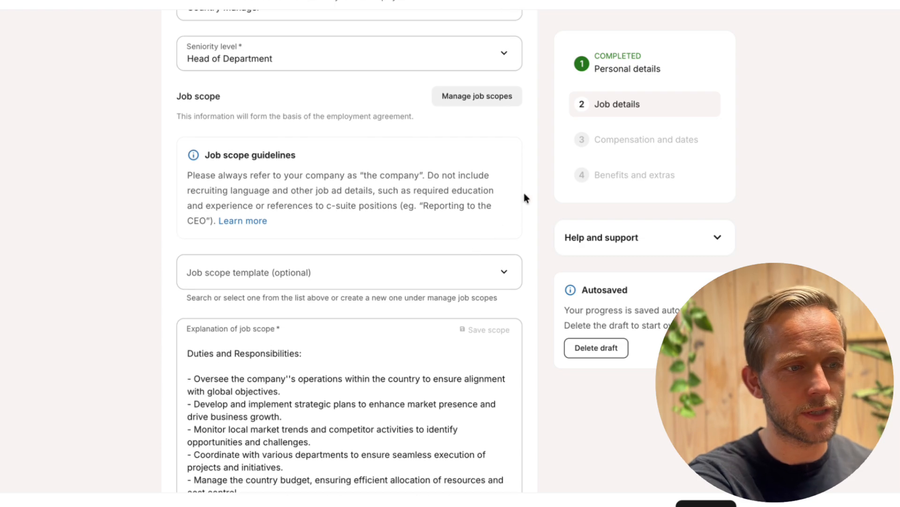
scroll(536, 179, "down", 4)
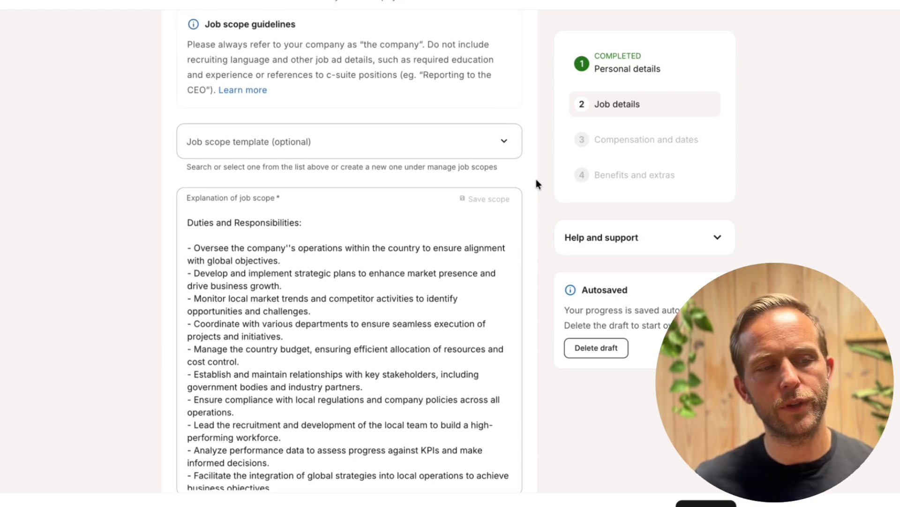
scroll(536, 179, "down", 5)
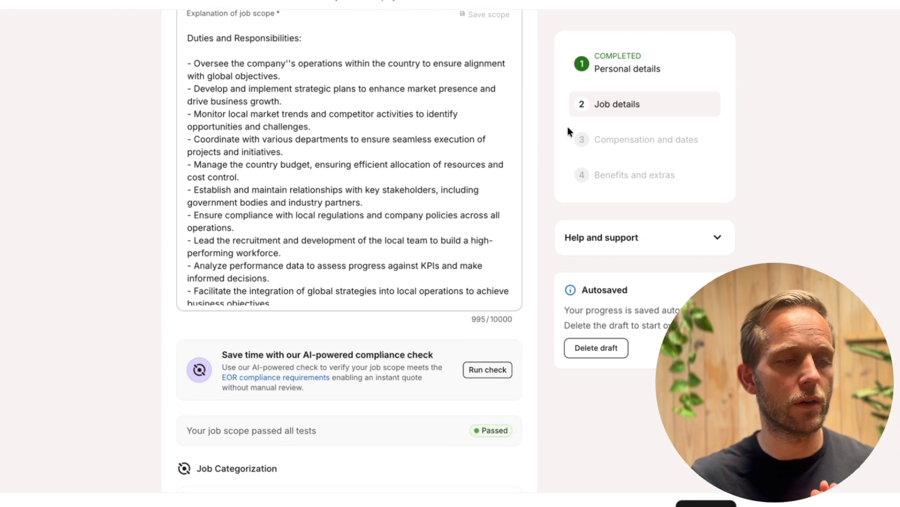
scroll(567, 127, "down", 4)
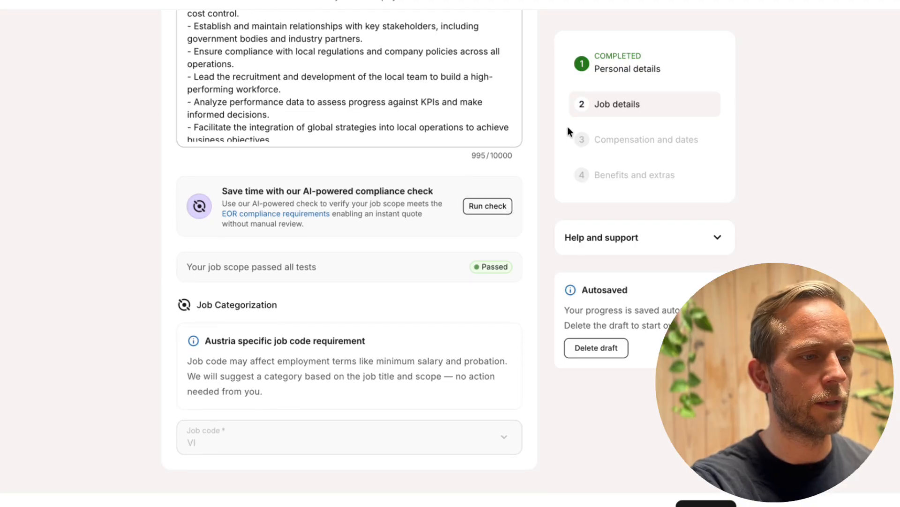
scroll(568, 127, "down", 2)
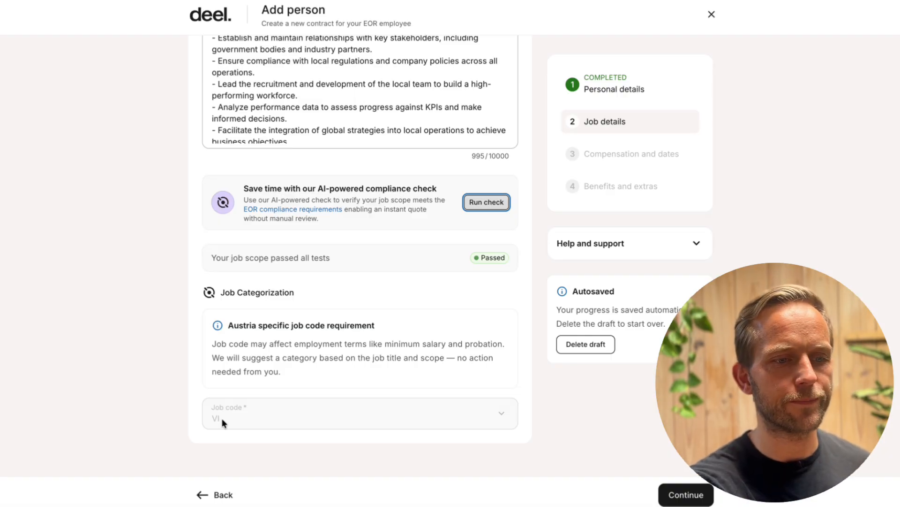
left_click(700, 497)
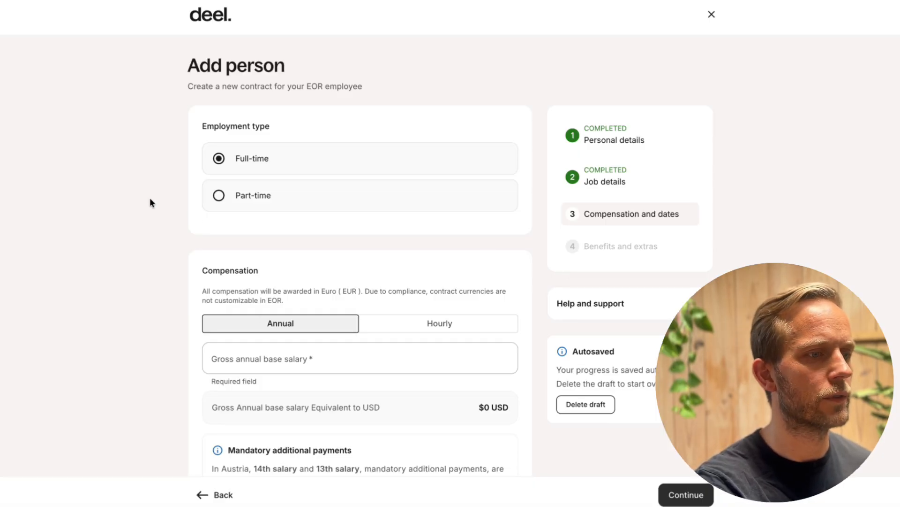
- Enter 100000 as the gross annual base salary, shown as about $117,280.00 USD
scroll(150, 198, "down", 4)
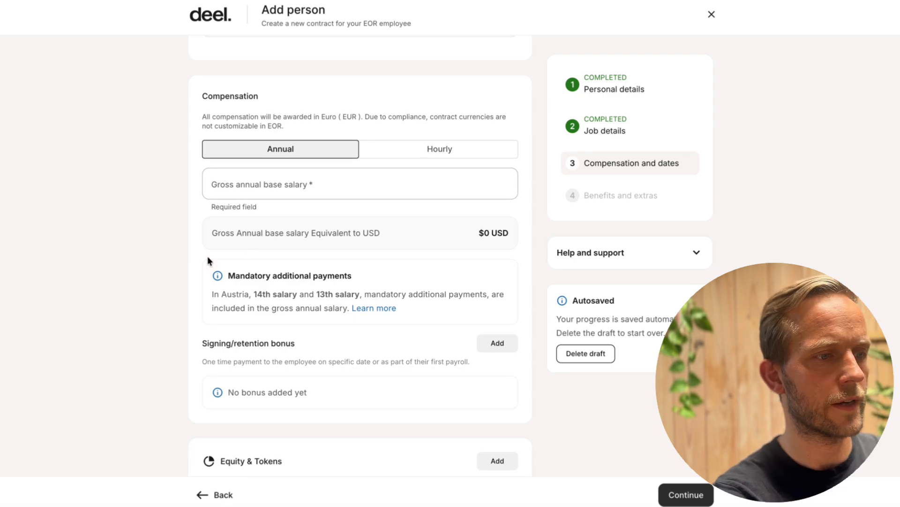
left_click(333, 187)
type("1000000")
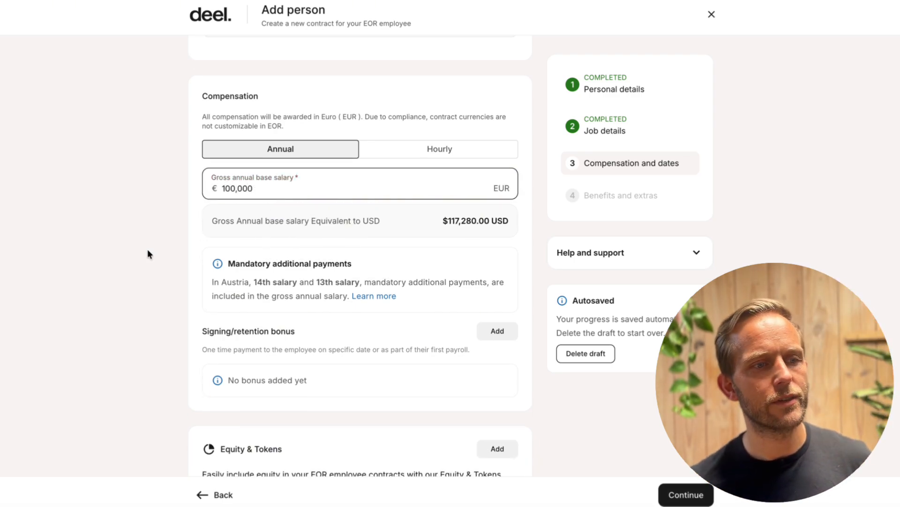
left_click(137, 253)
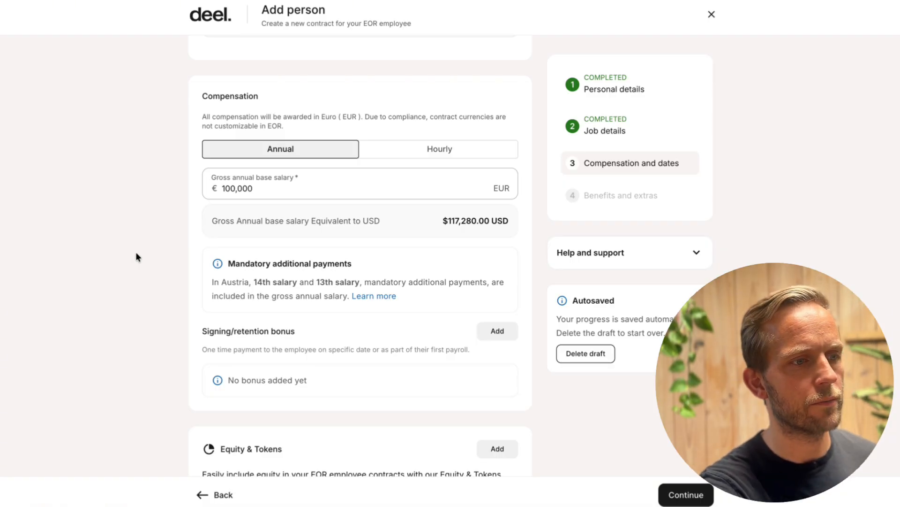
scroll(136, 252, "down", 2)
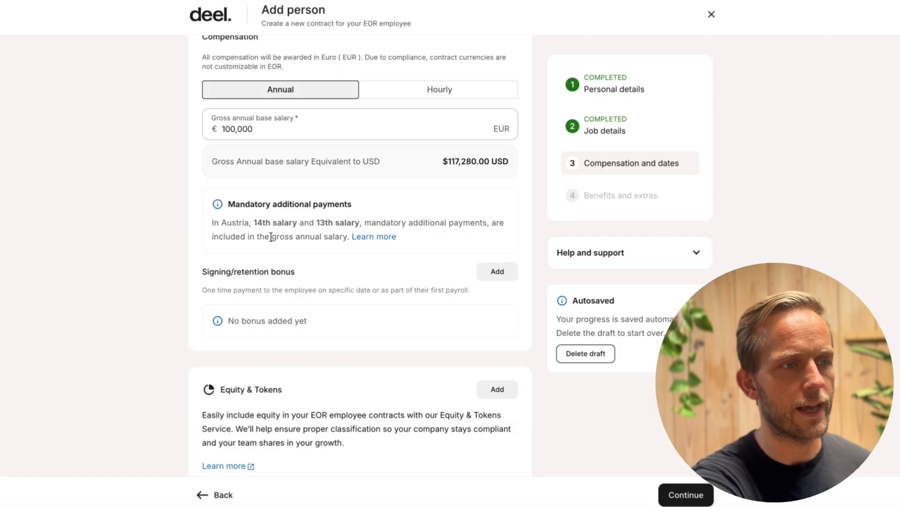
scroll(271, 237, "down", 3)
scroll(271, 237, "down", 2)
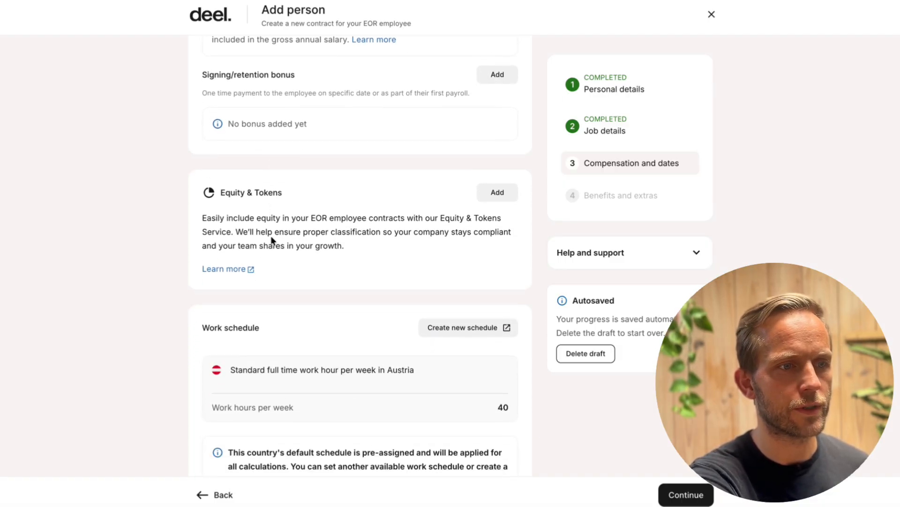
scroll(255, 155, "up", 2)
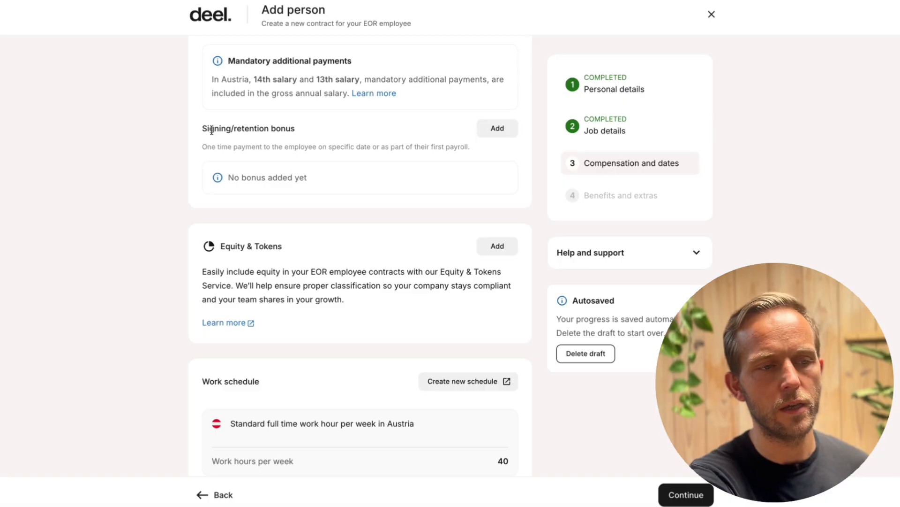
- Add a €5,000 signing/retention bonus paid after the probation period
left_click(500, 128)
left_click(437, 239)
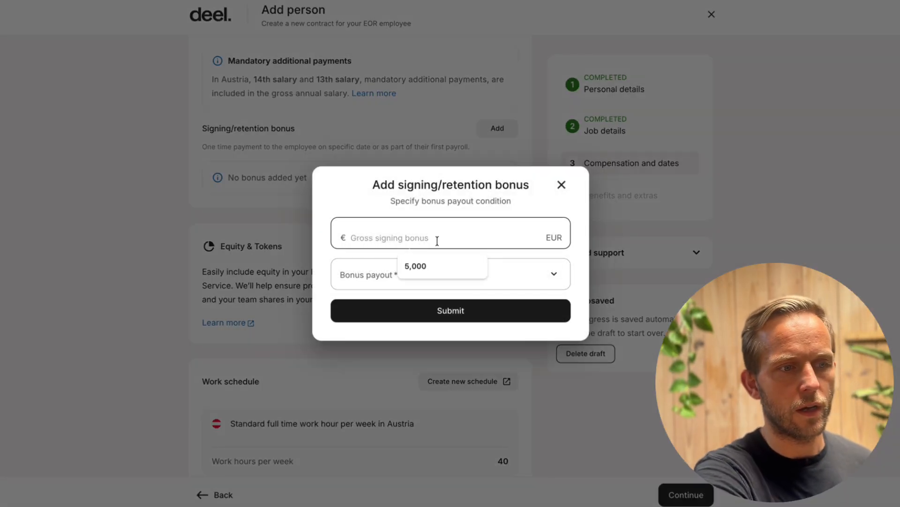
type("5000")
left_click(488, 274)
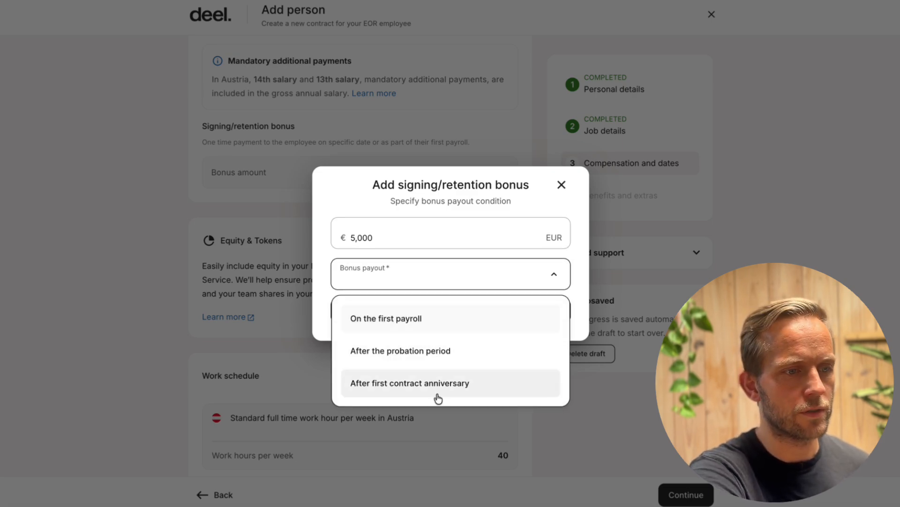
left_click(488, 353)
left_click(461, 320)
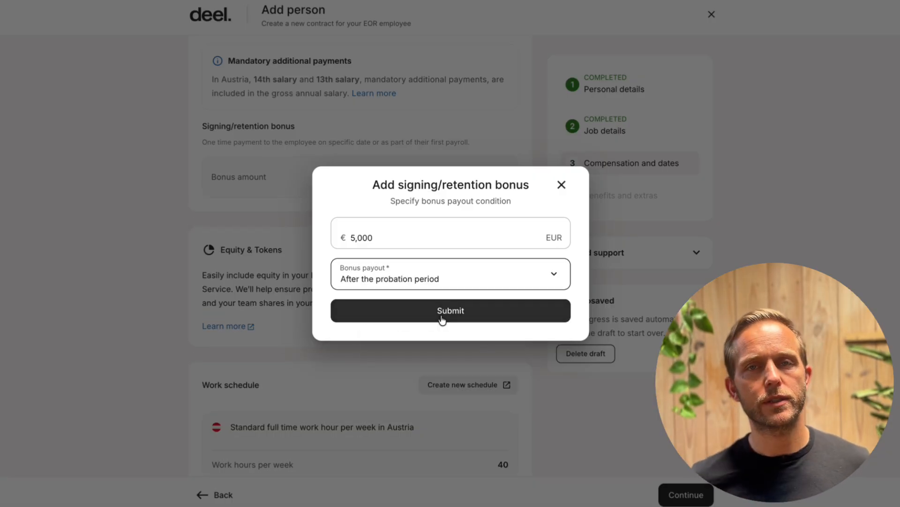
scroll(250, 279, "down", 3)
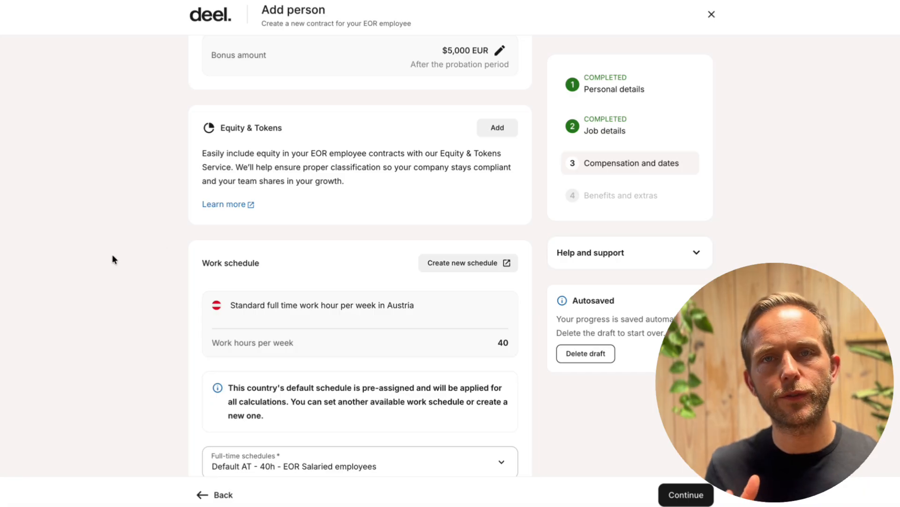
scroll(112, 259, "down", 3)
scroll(113, 256, "down", 1)
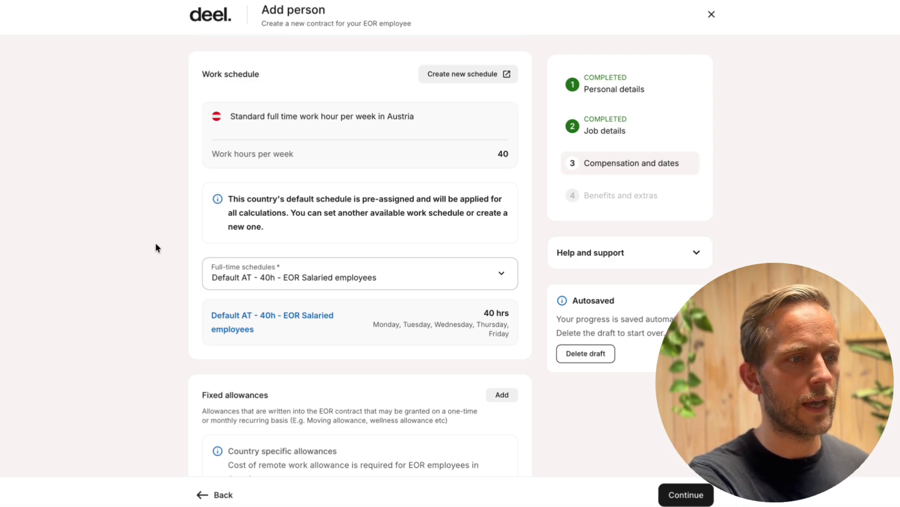
scroll(125, 278, "down", 4)
scroll(125, 278, "down", 4)
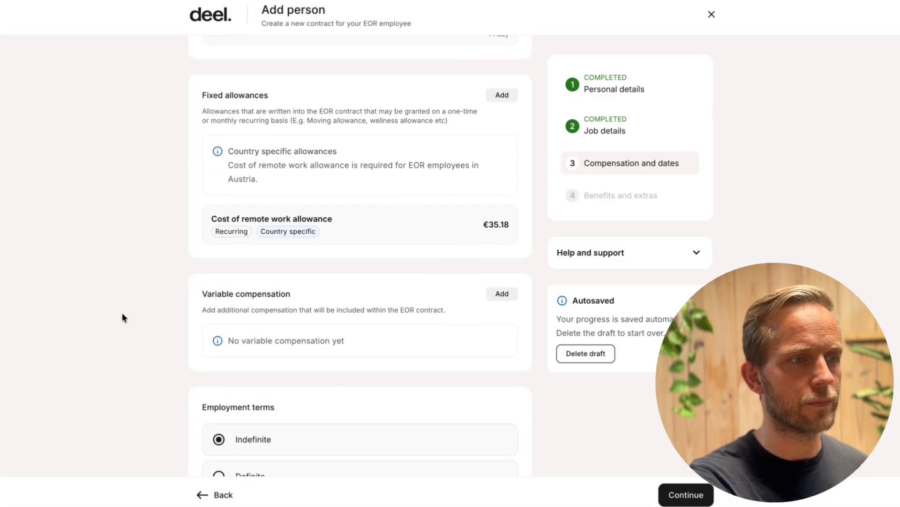
scroll(124, 317, "up", 1)
scroll(124, 318, "down", 1)
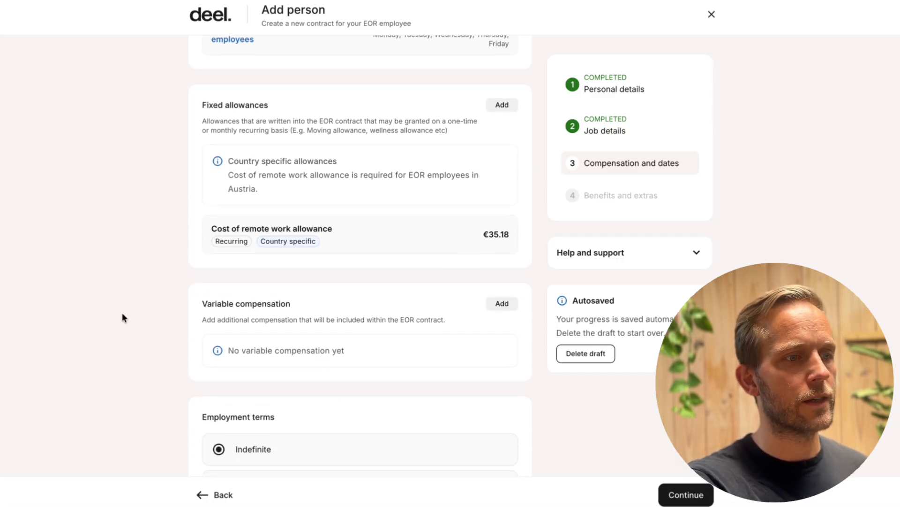
scroll(123, 318, "down", 1)
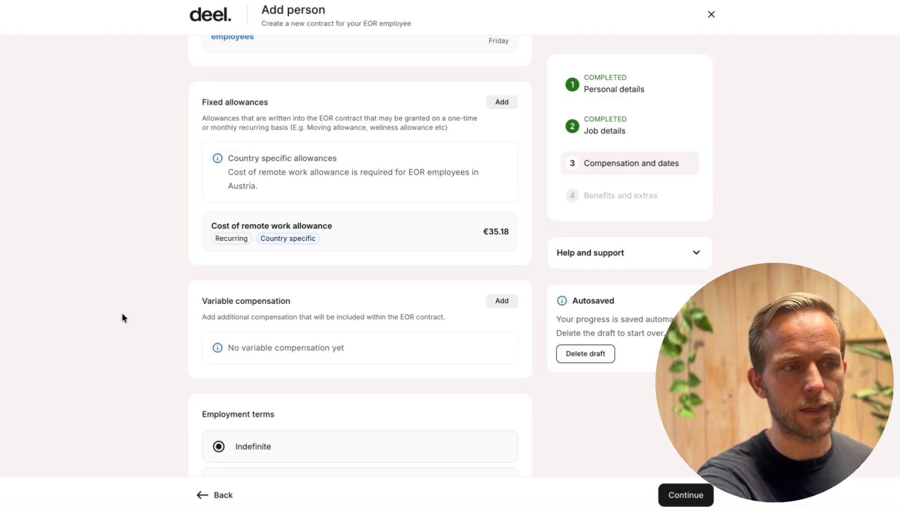
scroll(122, 314, "down", 3)
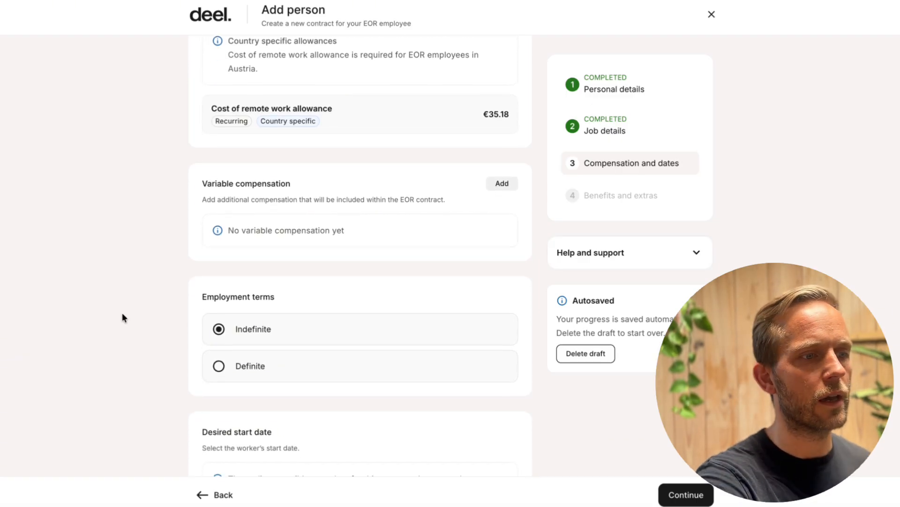
scroll(122, 314, "down", 2)
scroll(122, 314, "down", 2)
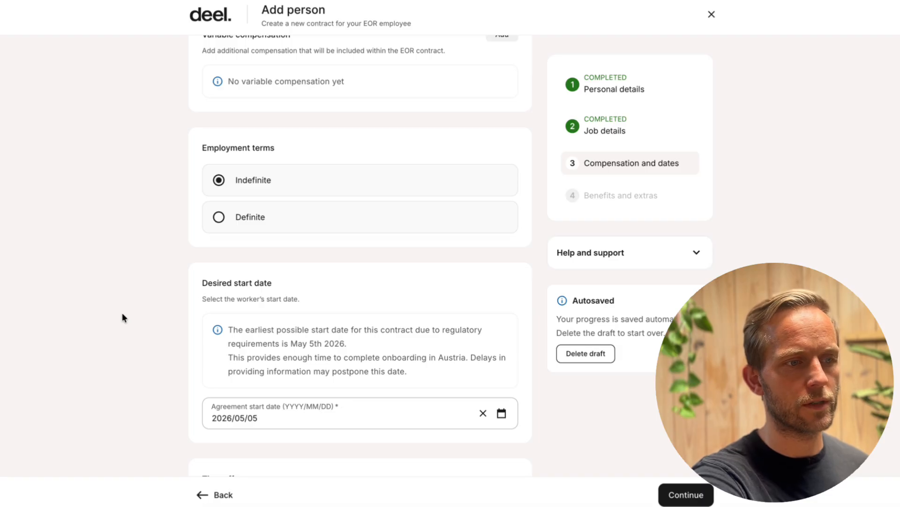
- Leave the contract as Indefinite and pick 1 June 2026 as the agreement start date
left_click(217, 217)
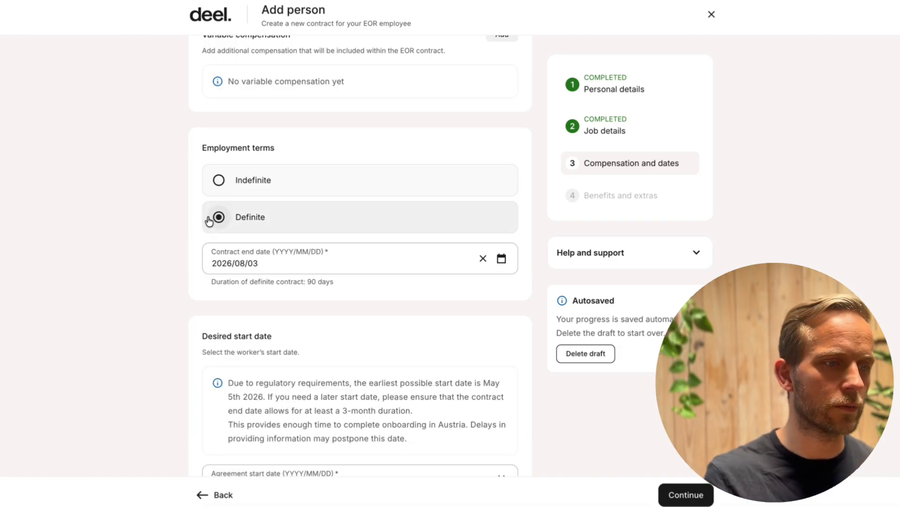
left_click(218, 182)
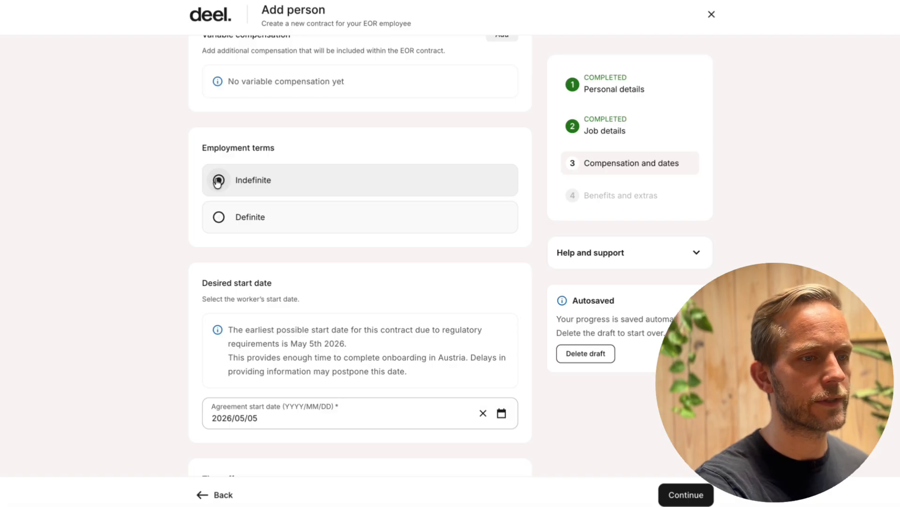
scroll(111, 256, "down", 4)
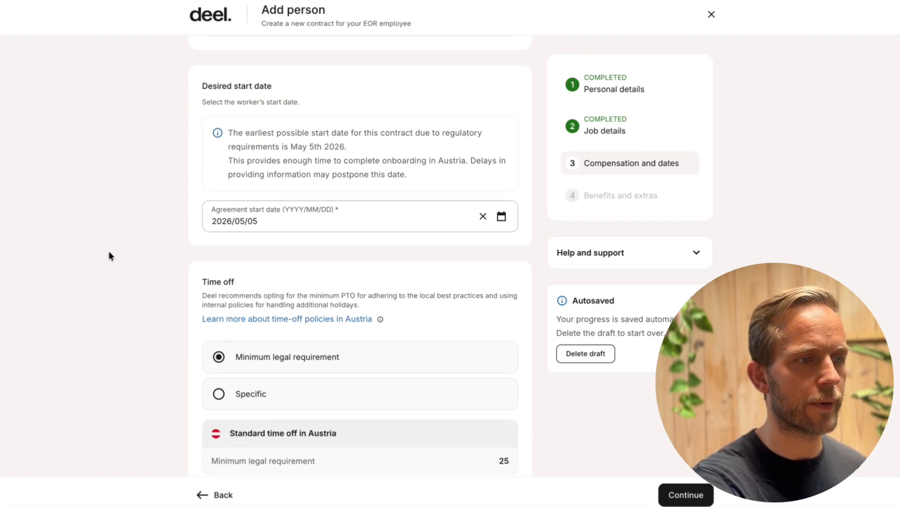
left_click(501, 216)
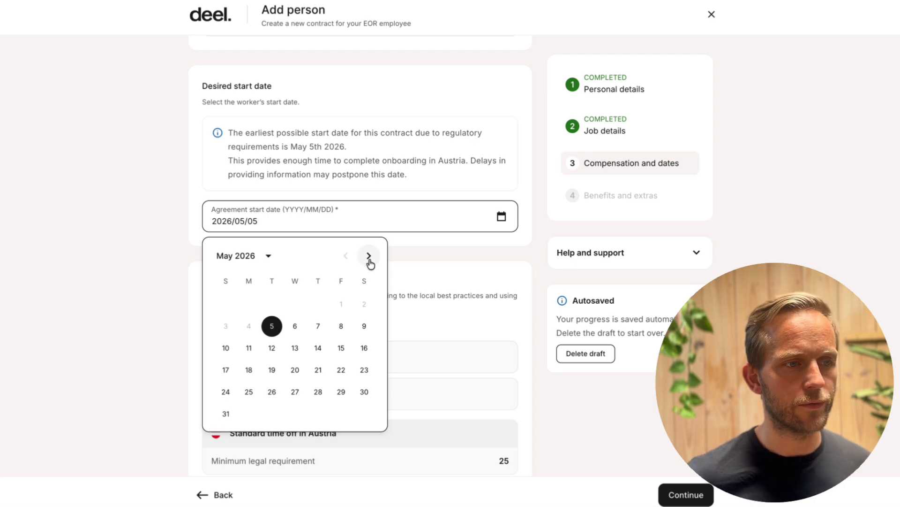
left_click(368, 255)
left_click(249, 304)
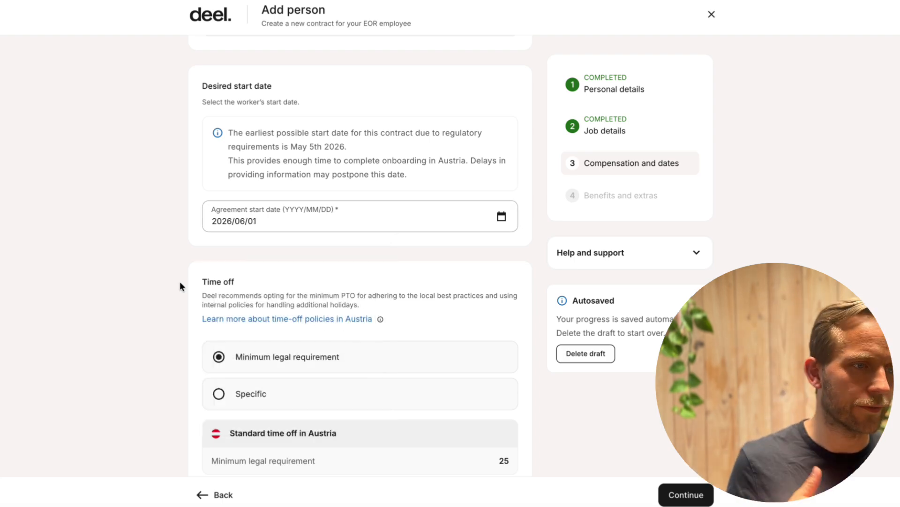
scroll(180, 283, "down", 4)
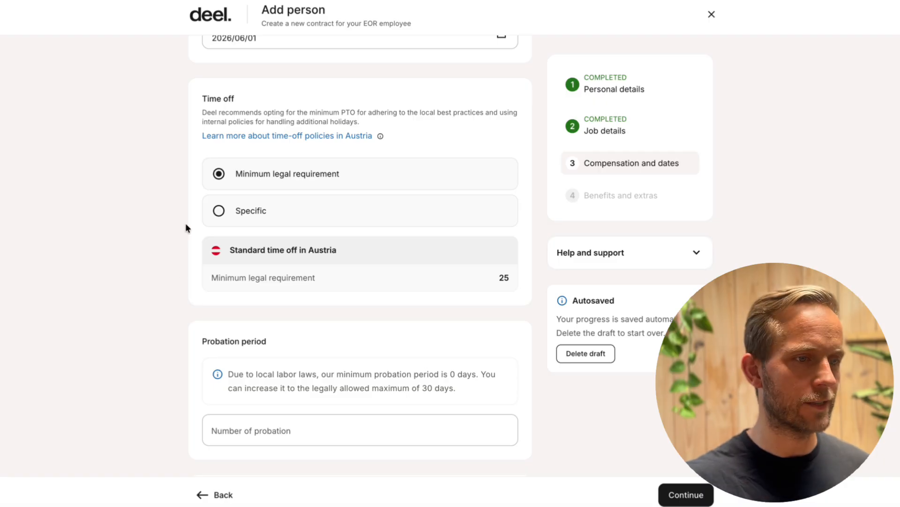
scroll(186, 235, "down", 2)
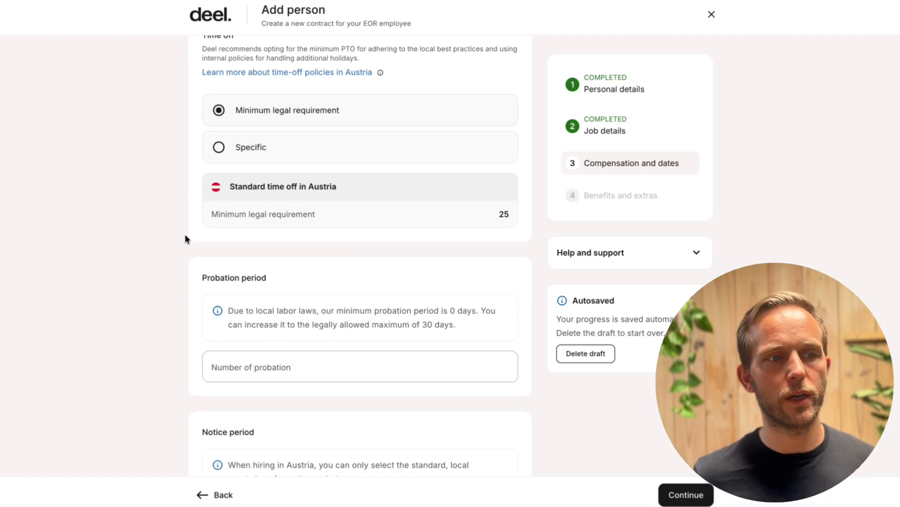
- Enter a 30-day probation period
scroll(185, 234, "down", 5)
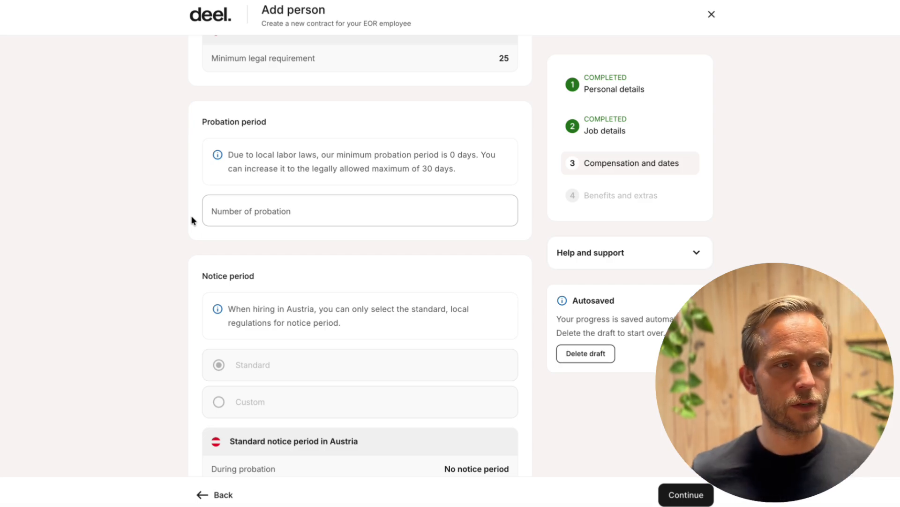
left_click(212, 216)
type("30")
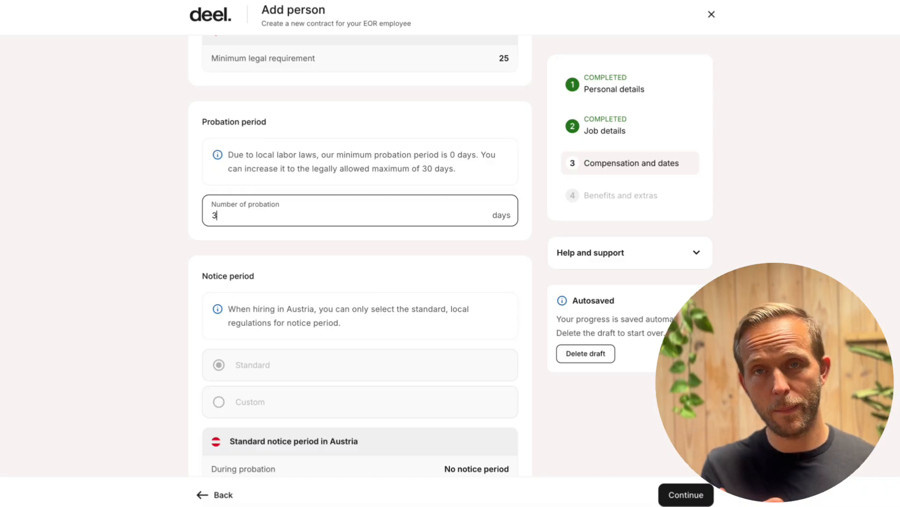
left_click(76, 289)
- Review Austria's notice period rules, then continue to Benefits and extras
scroll(75, 288, "down", 2)
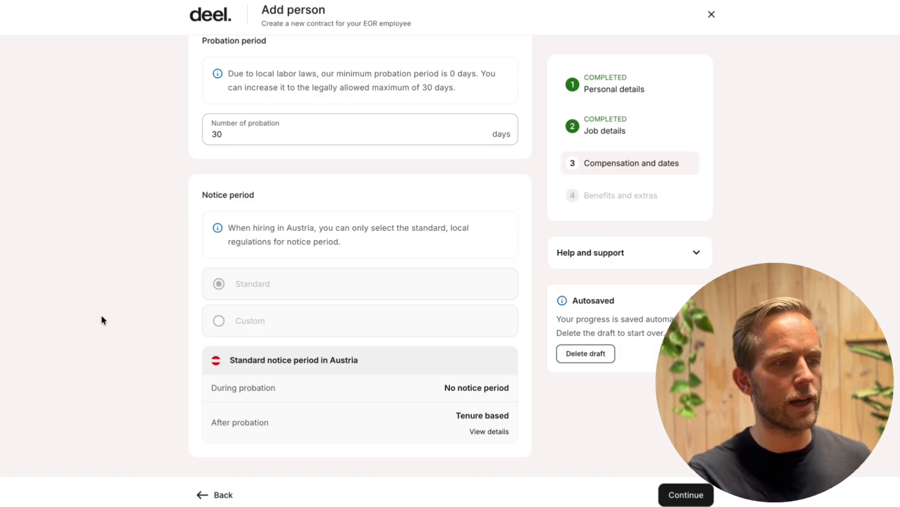
left_click(489, 431)
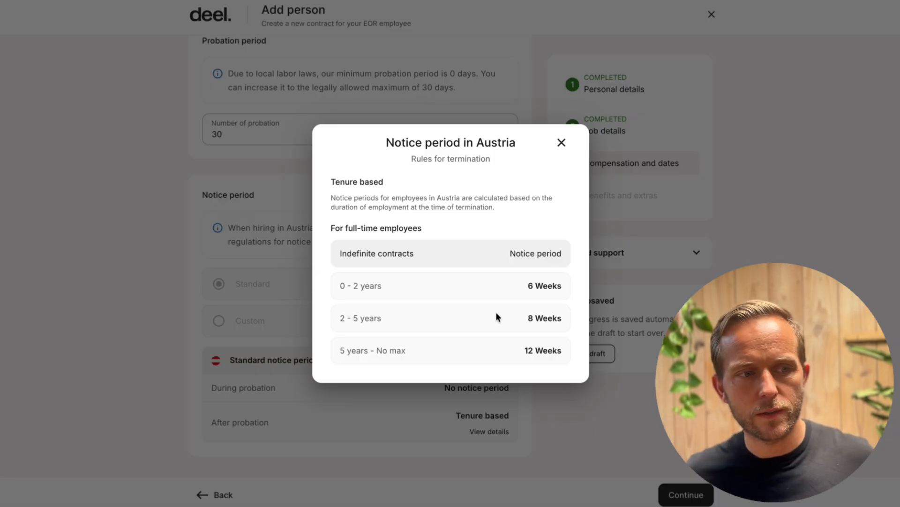
left_click(103, 258)
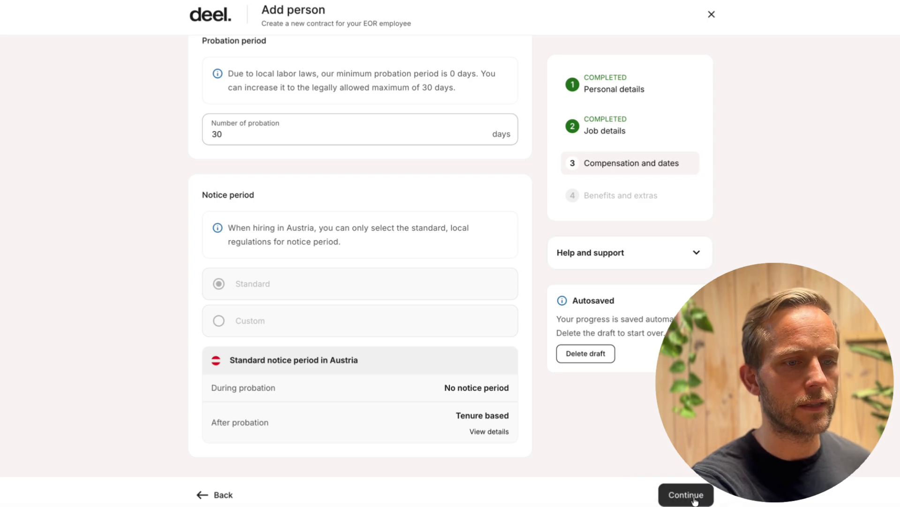
left_click(675, 496)
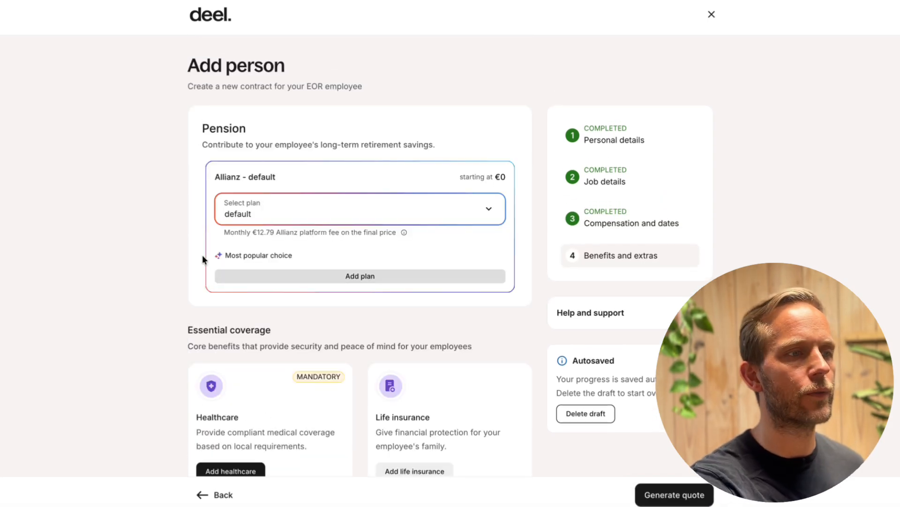
- Add the Allianz pension plan, acknowledging it applies to all contracts
scroll(183, 257, "down", 1)
scroll(182, 257, "up", 1)
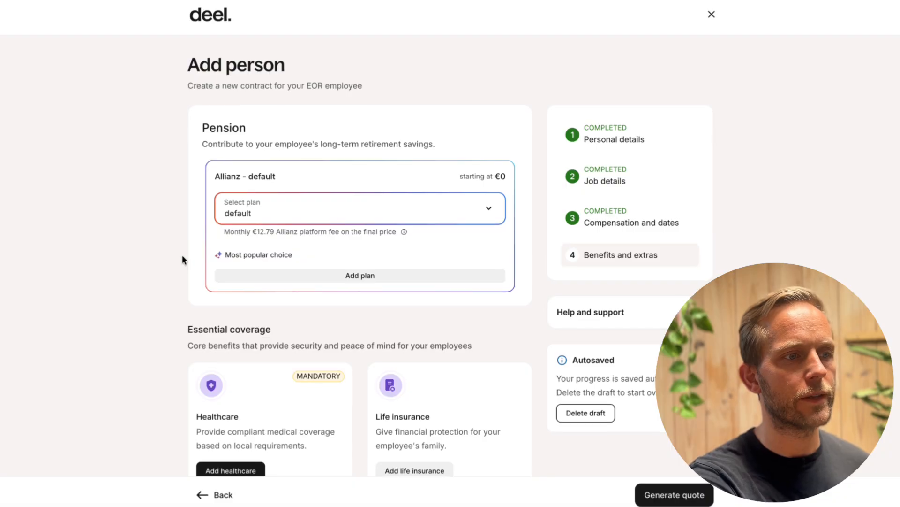
scroll(182, 254, "down", 1)
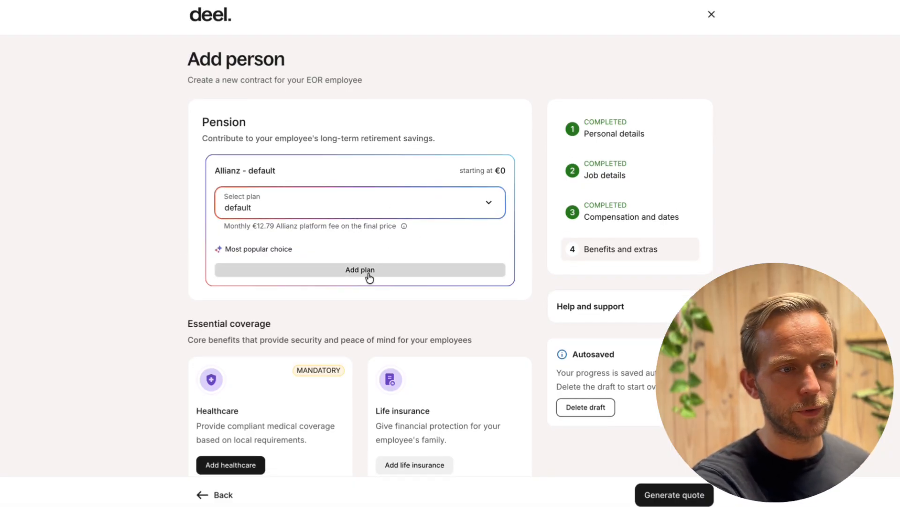
left_click(361, 205)
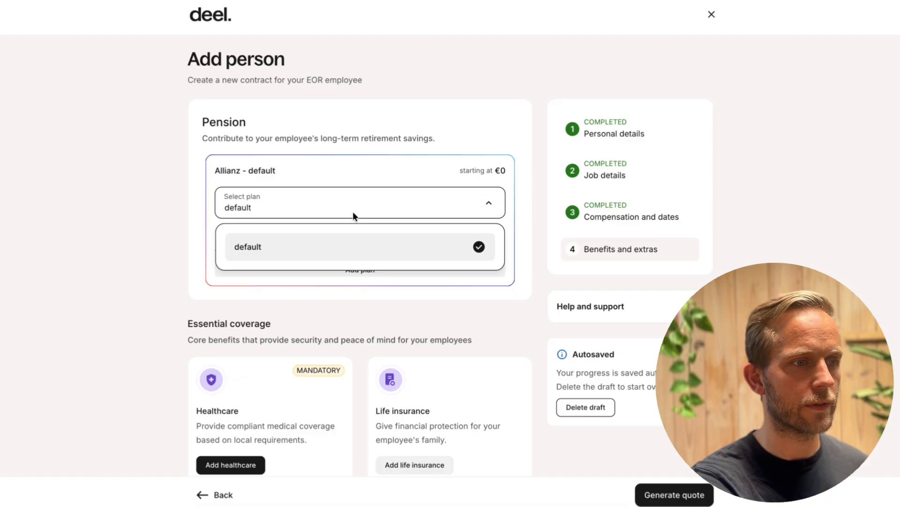
left_click(121, 272)
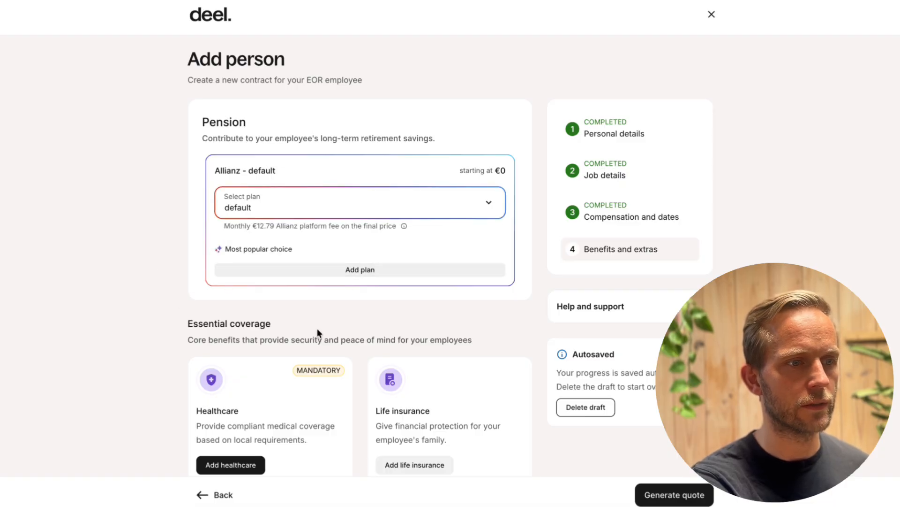
scroll(317, 332, "down", 2)
left_click(359, 196)
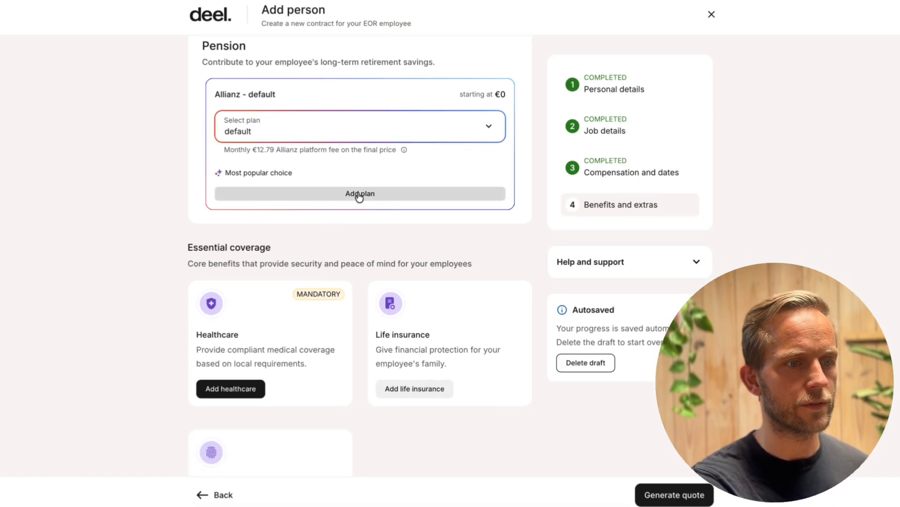
left_click(347, 305)
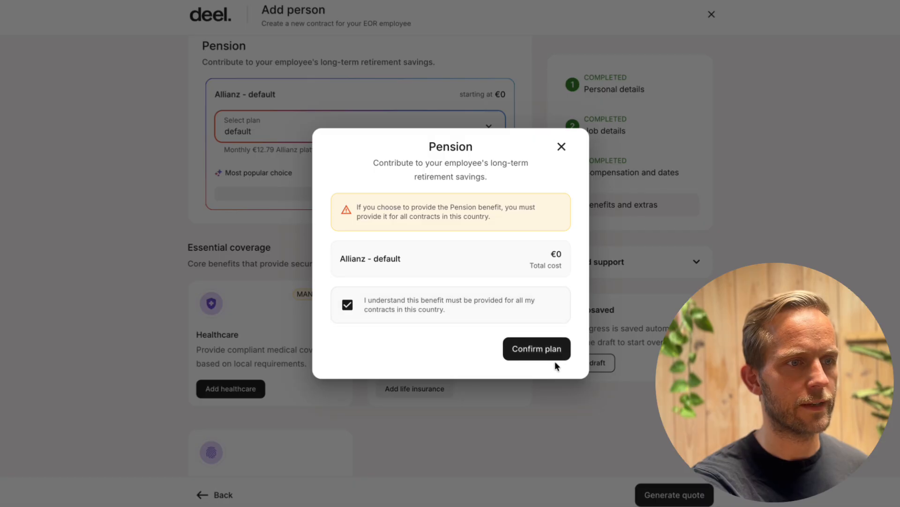
left_click(553, 357)
left_click(448, 310)
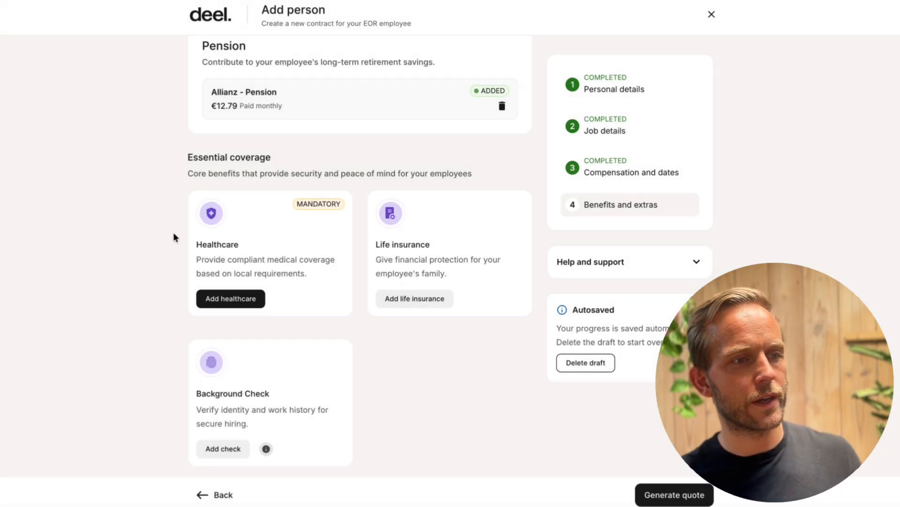
scroll(173, 235, "down", 1)
scroll(173, 234, "down", 3)
scroll(98, 237, "up", 2)
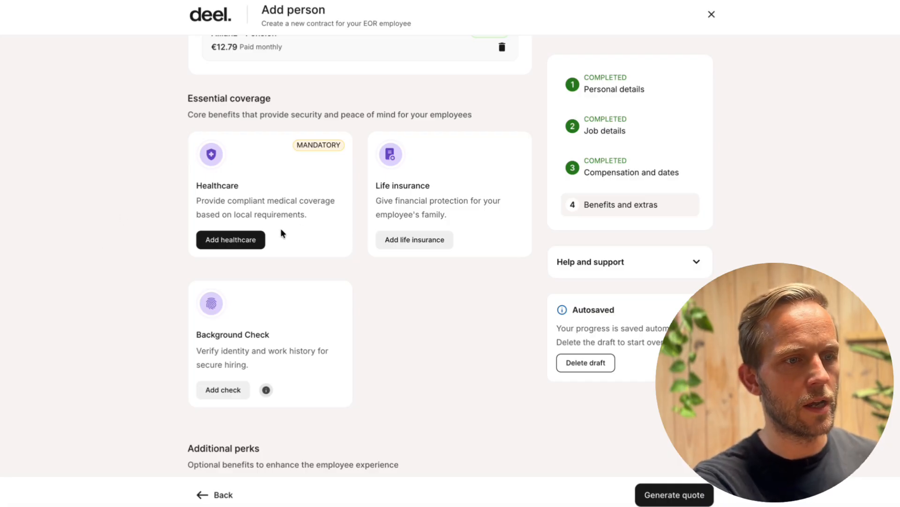
- Add the Allianz Gold - Single healthcare plan at €12.79 per month
left_click(248, 242)
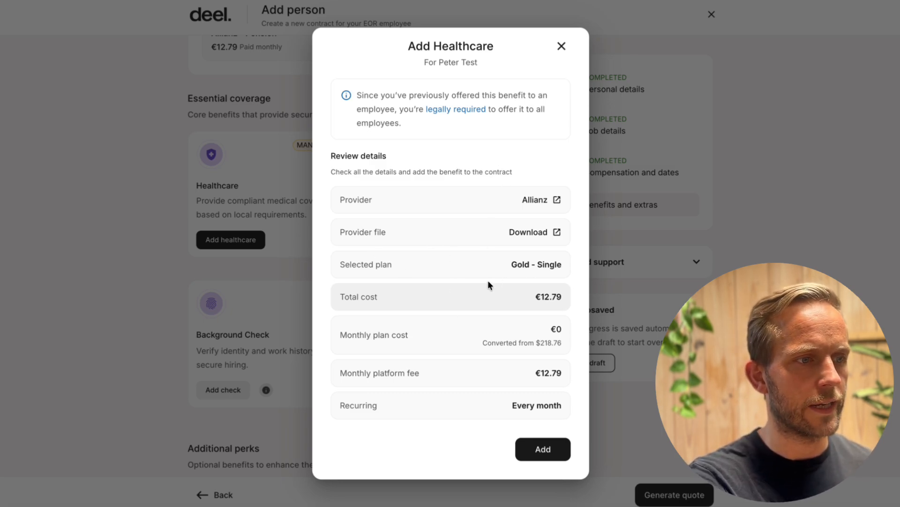
left_click(543, 449)
left_click(437, 311)
scroll(408, 304, "up", 2)
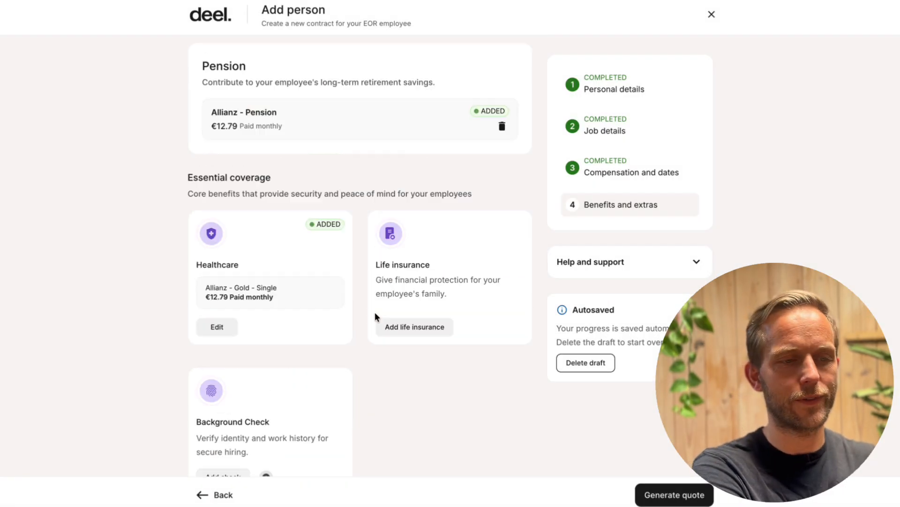
scroll(375, 314, "up", 2)
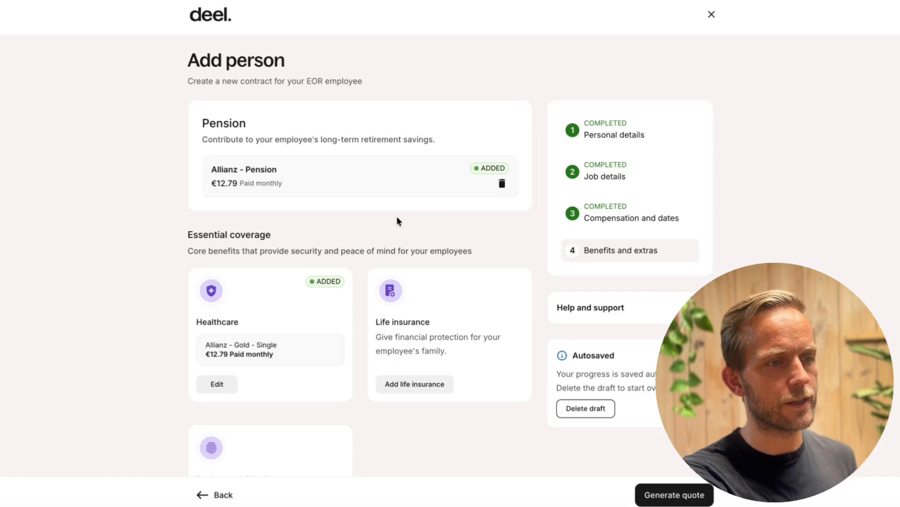
scroll(397, 217, "down", 8)
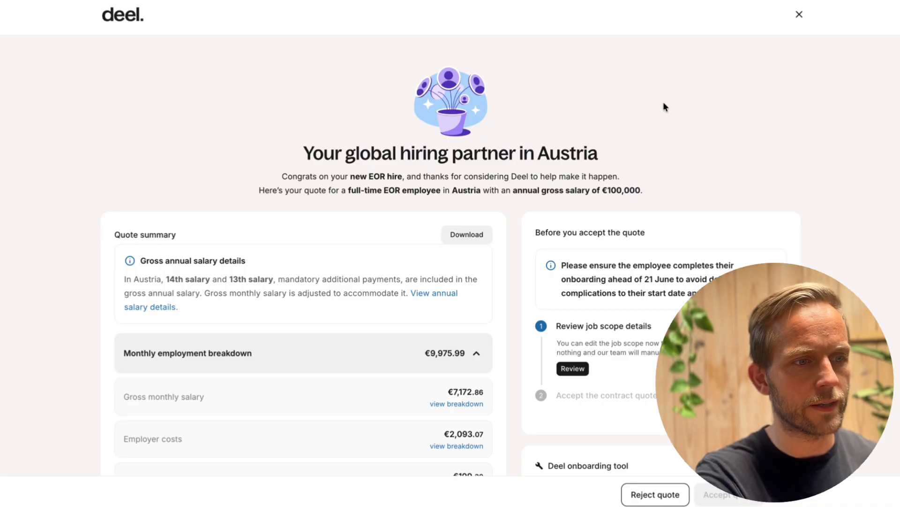
- Scroll through the Austria quote summary and monthly employment cost breakdown
scroll(598, 150, "down", 5)
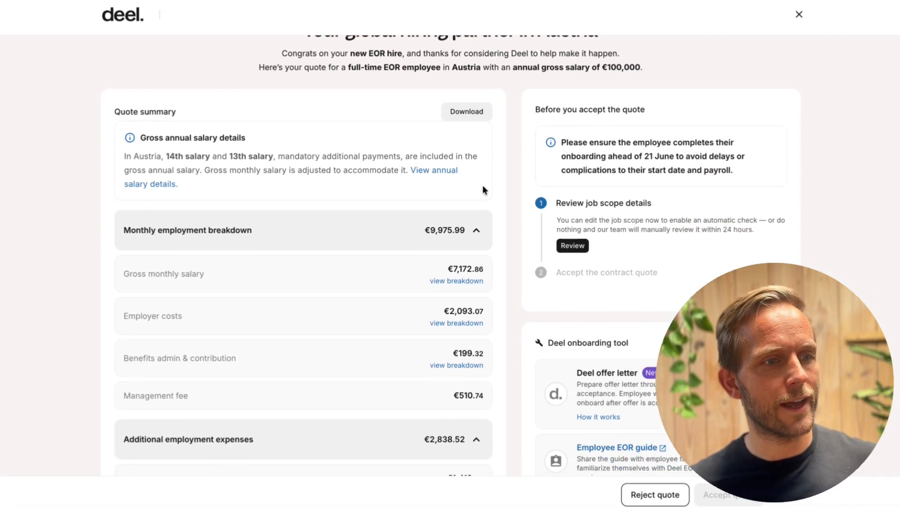
scroll(483, 185, "down", 2)
scroll(483, 187, "down", 1)
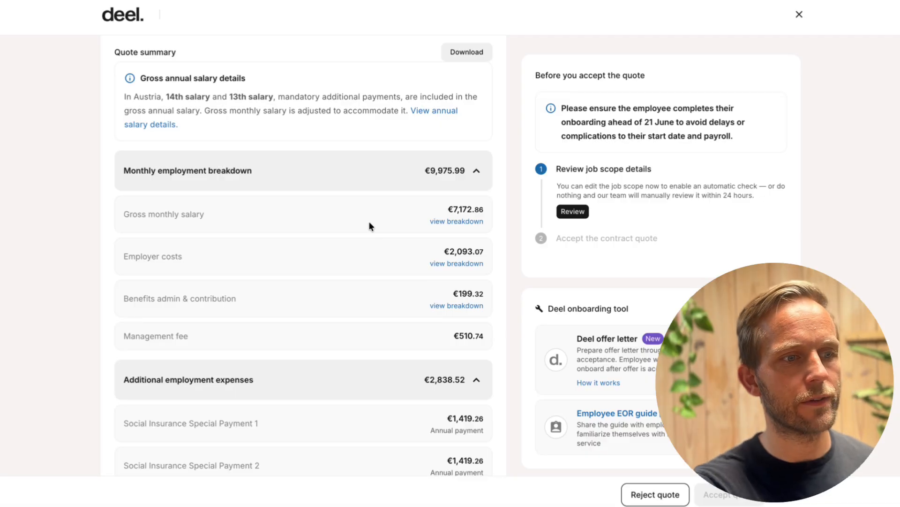
scroll(368, 226, "up", 3)
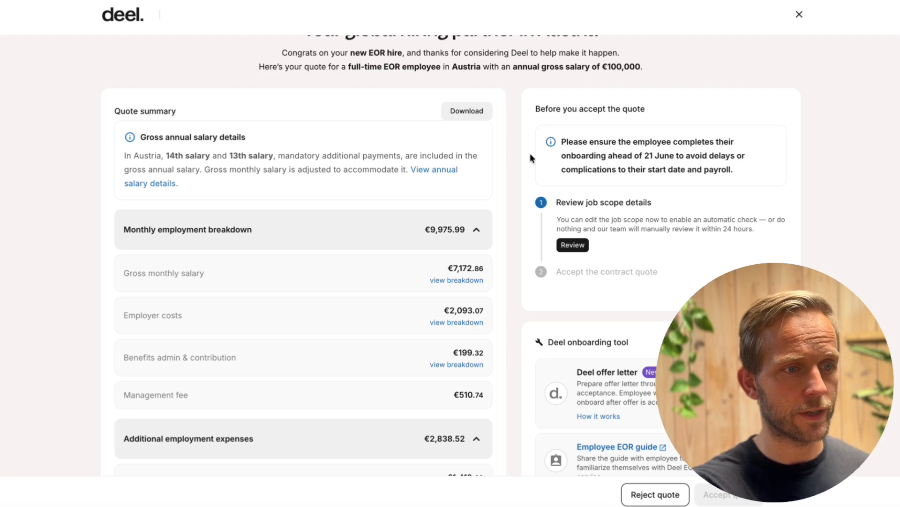
scroll(464, 234, "down", 3)
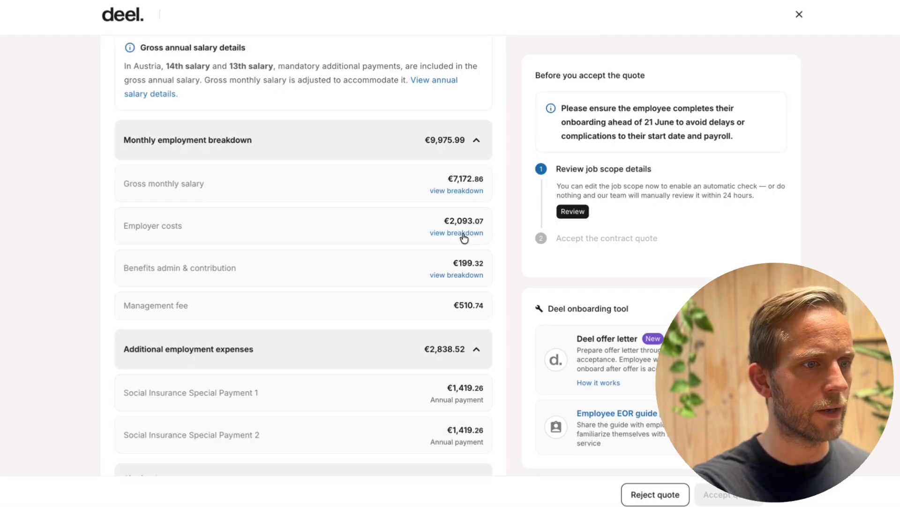
left_click(466, 232)
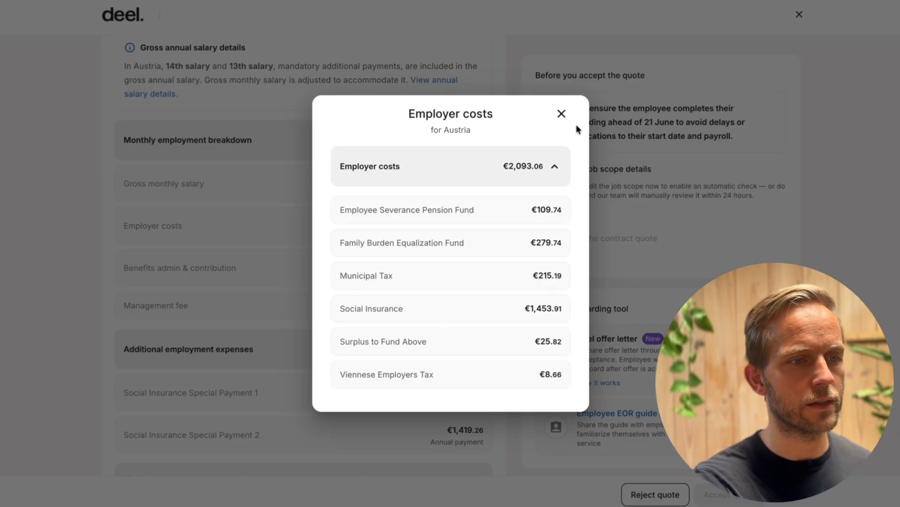
left_click(561, 114)
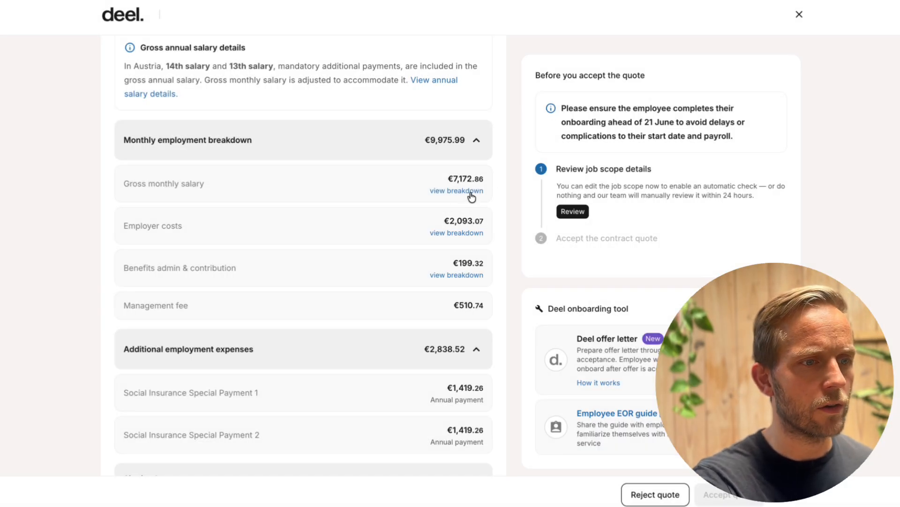
left_click(469, 191)
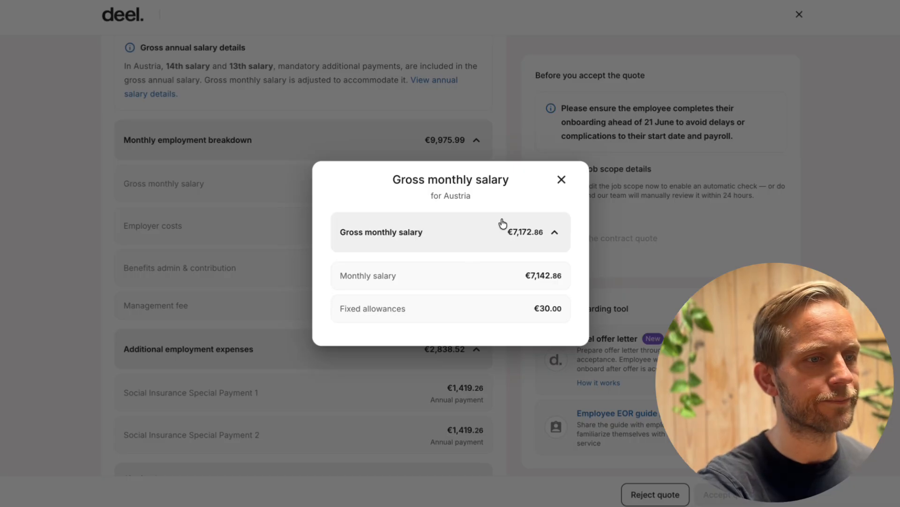
left_click(562, 179)
scroll(515, 266, "down", 1)
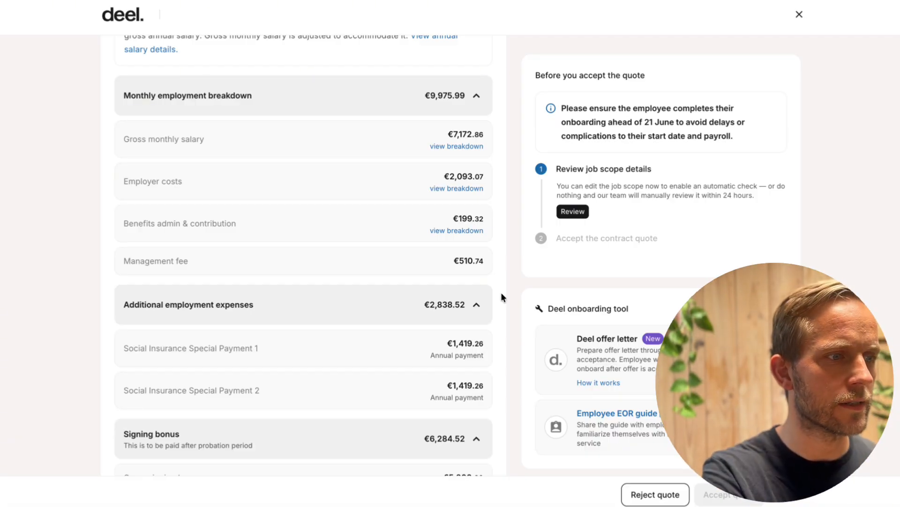
- Preview the contract draft from the Template for this contract section
scroll(501, 294, "up", 3)
scroll(501, 294, "down", 7)
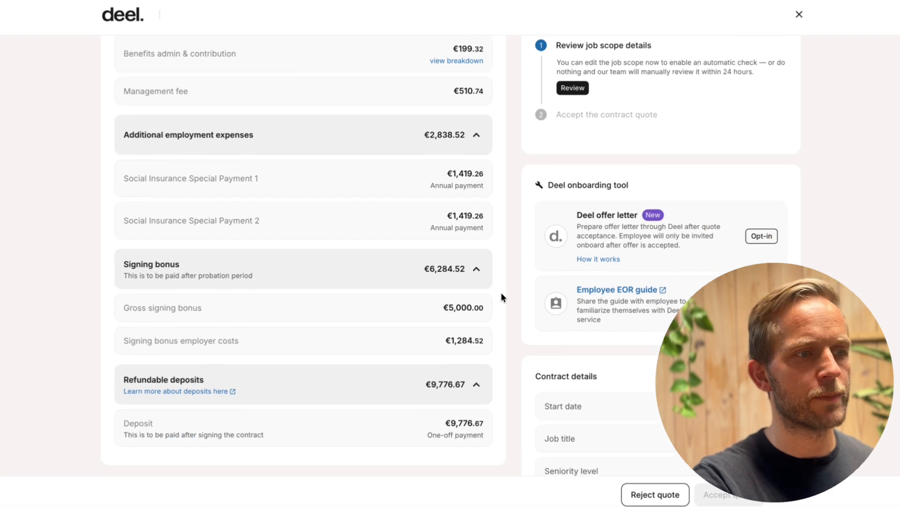
scroll(501, 293, "up", 5)
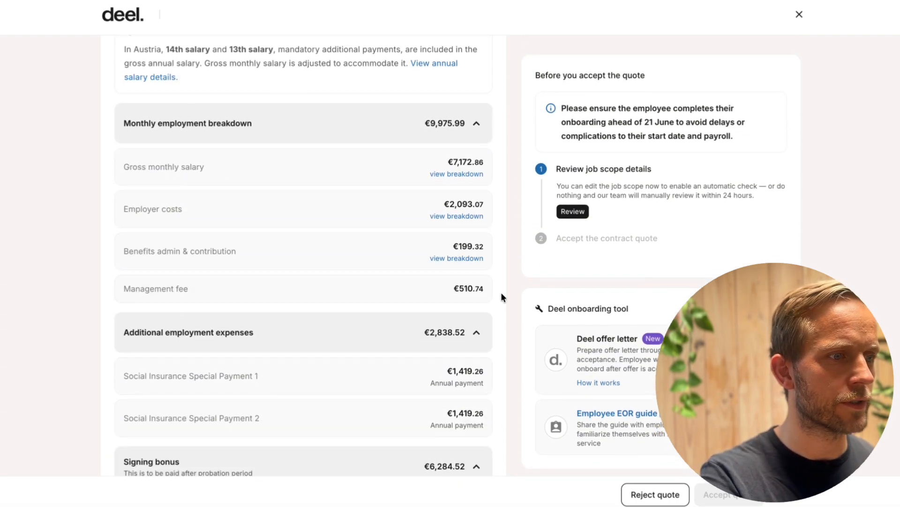
scroll(502, 293, "up", 4)
scroll(502, 293, "down", 5)
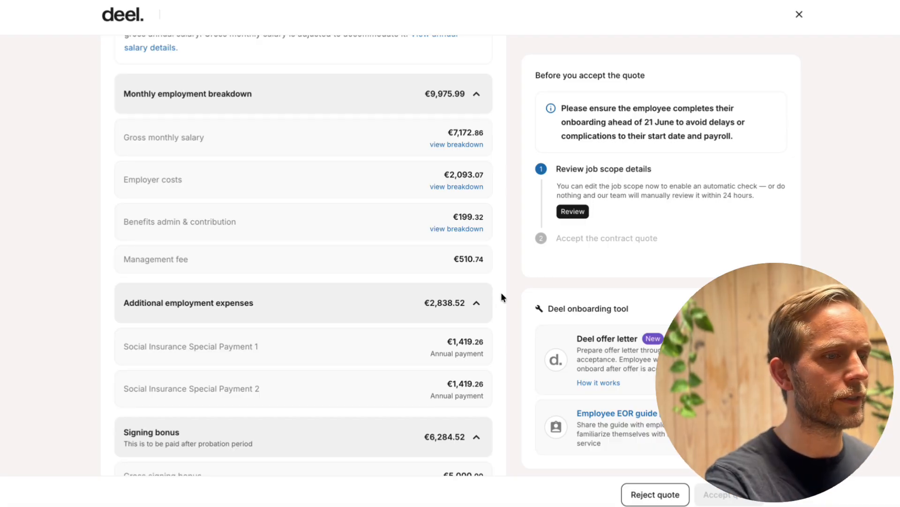
scroll(501, 293, "down", 5)
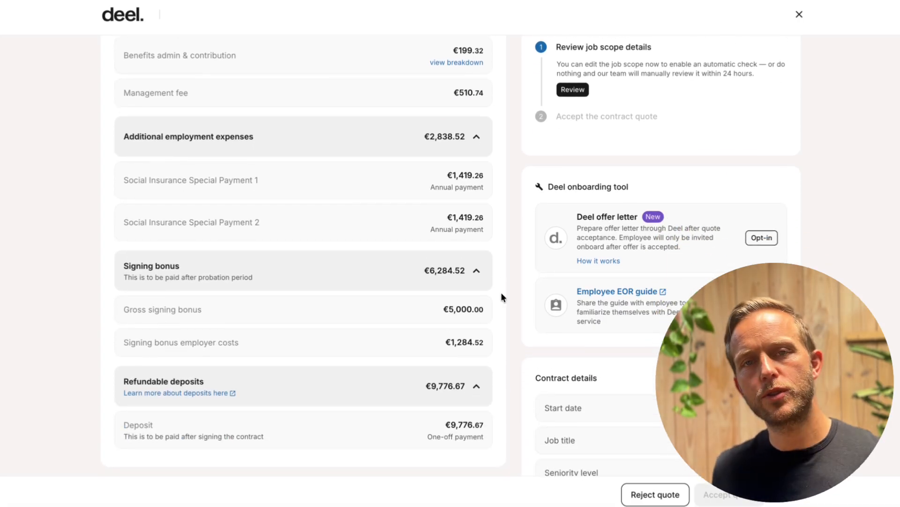
scroll(488, 235, "down", 1)
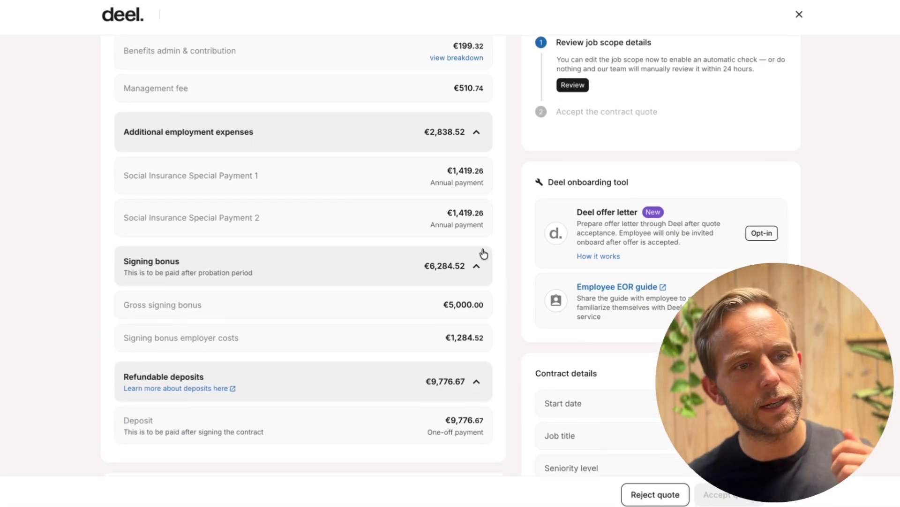
scroll(483, 253, "down", 5)
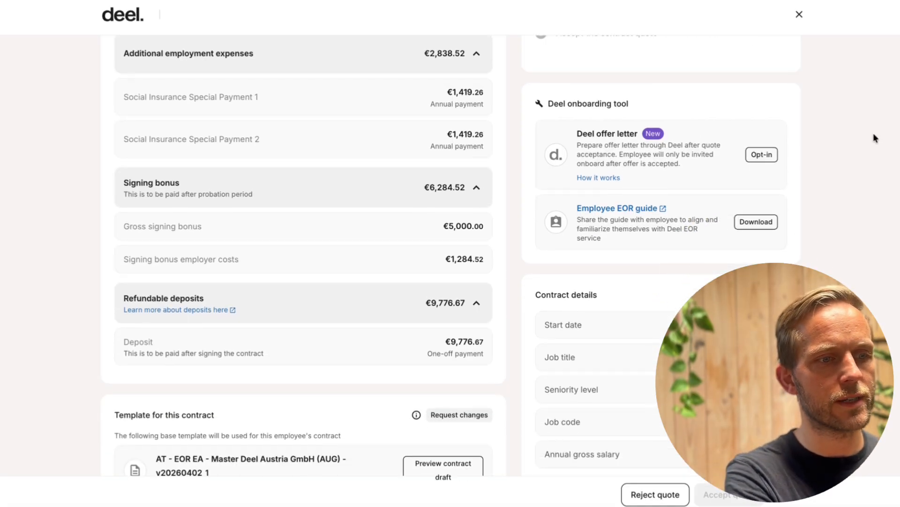
scroll(632, 254, "down", 2)
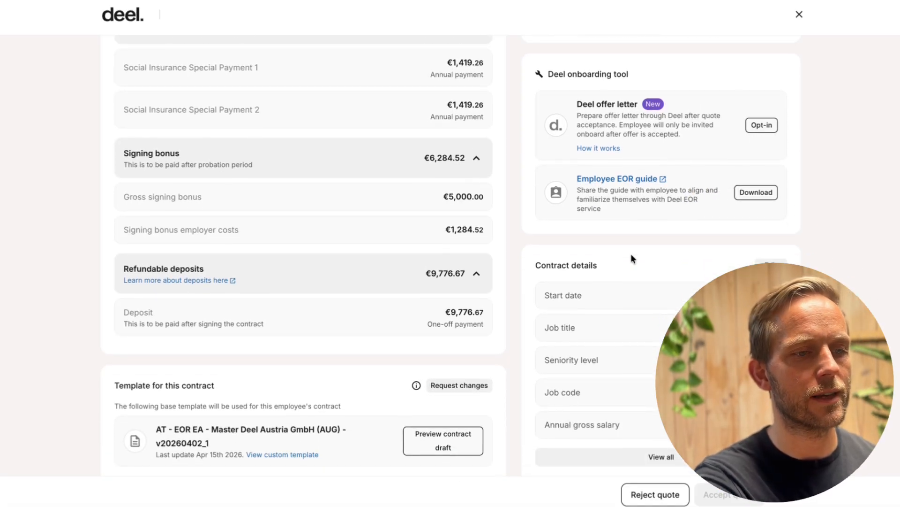
scroll(631, 255, "down", 1)
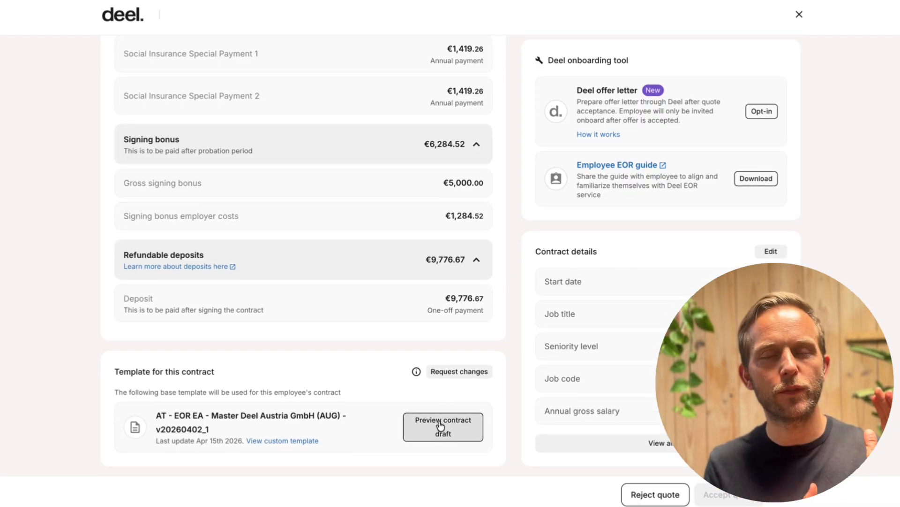
left_click(465, 436)
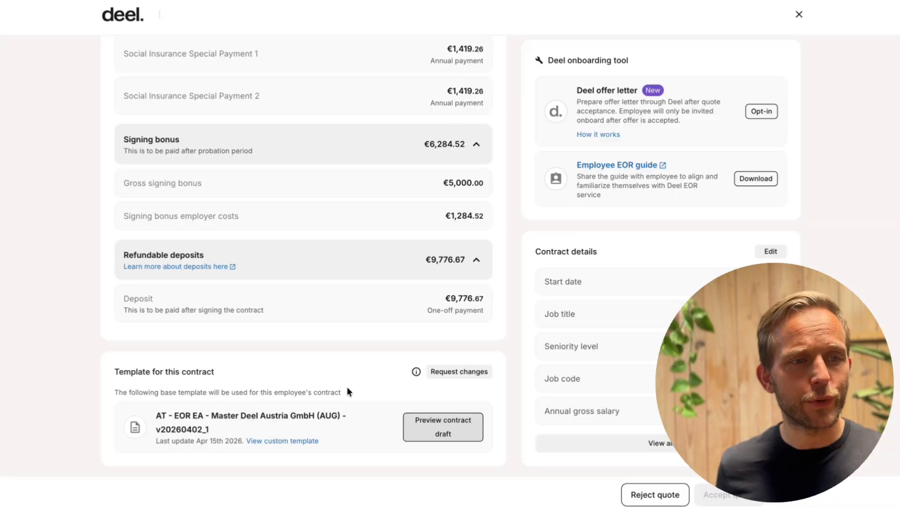
- Return to the quote summary showing the €9,776.67 refundable deposit
scroll(589, 399, "up", 2)
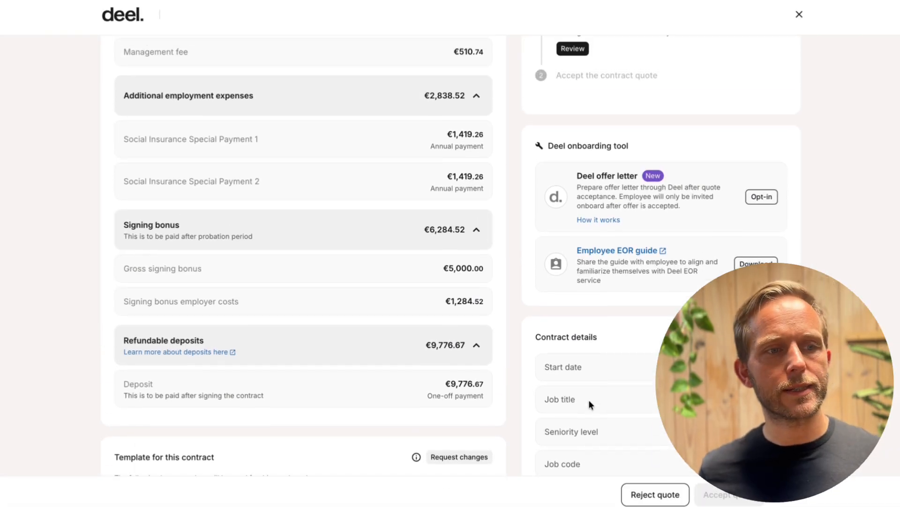
scroll(589, 400, "up", 6)
scroll(660, 275, "down", 6)
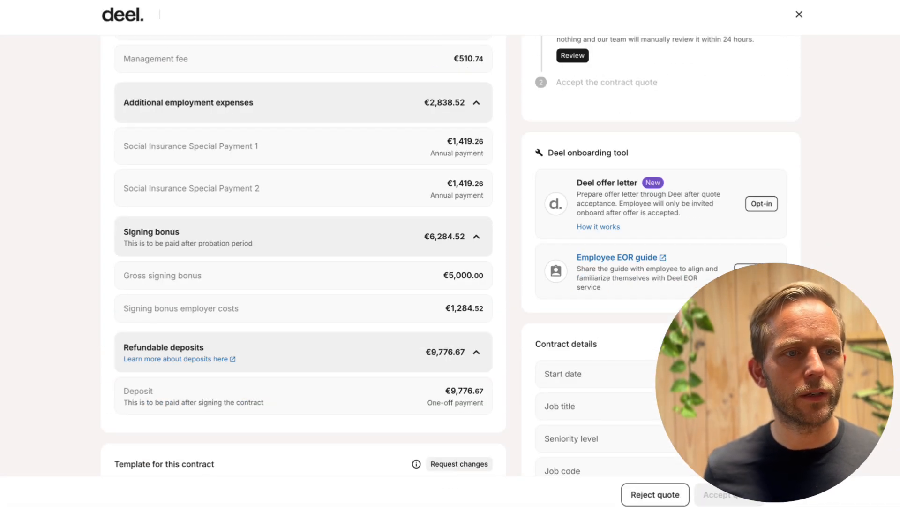
scroll(303, 255, "up", 6)
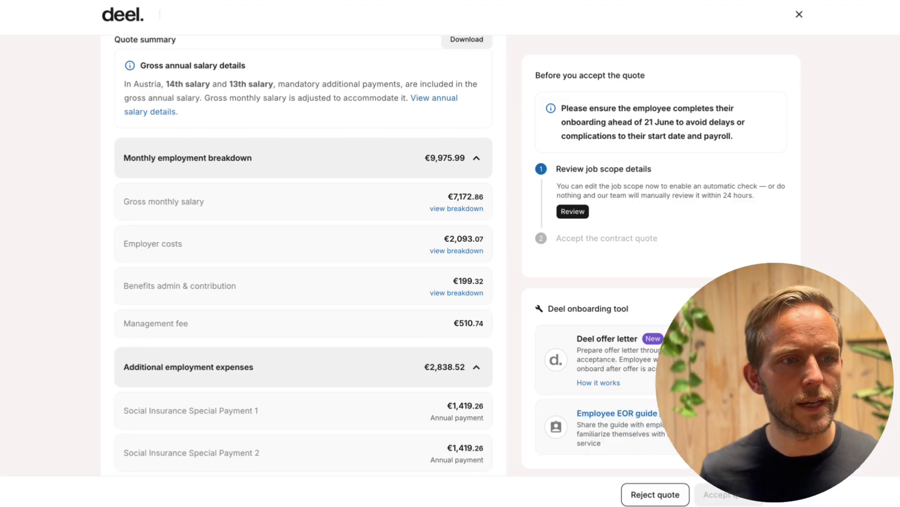
- Accept the Austria Country Manager EOR quote, bringing up its acceptance confirmation dialog
scroll(330, 340, "down", 8)
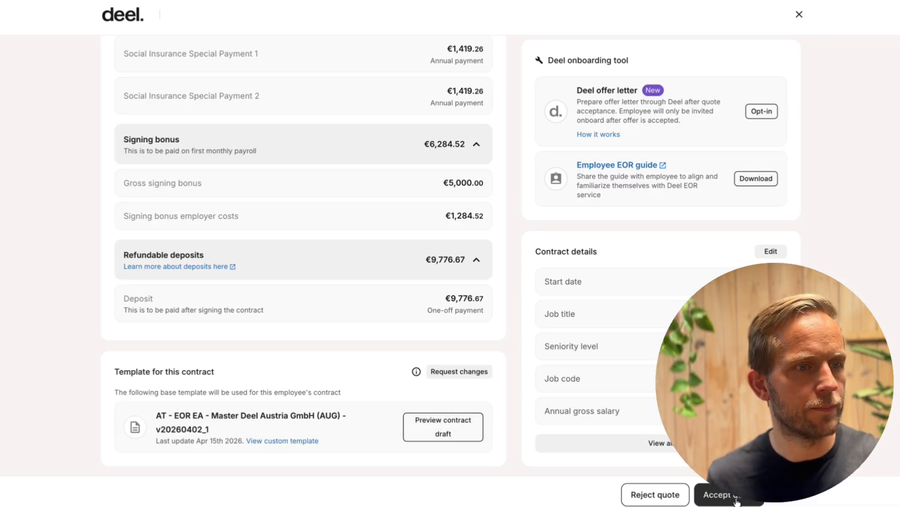
left_click(722, 495)
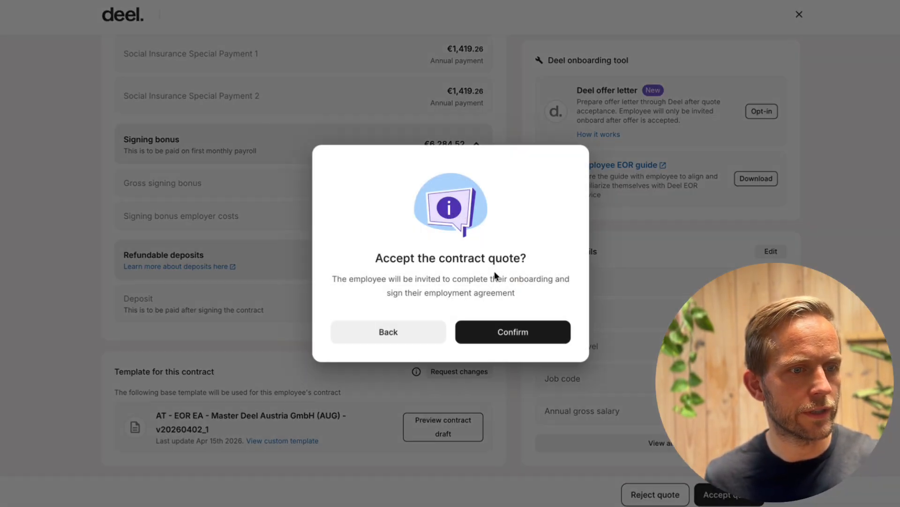